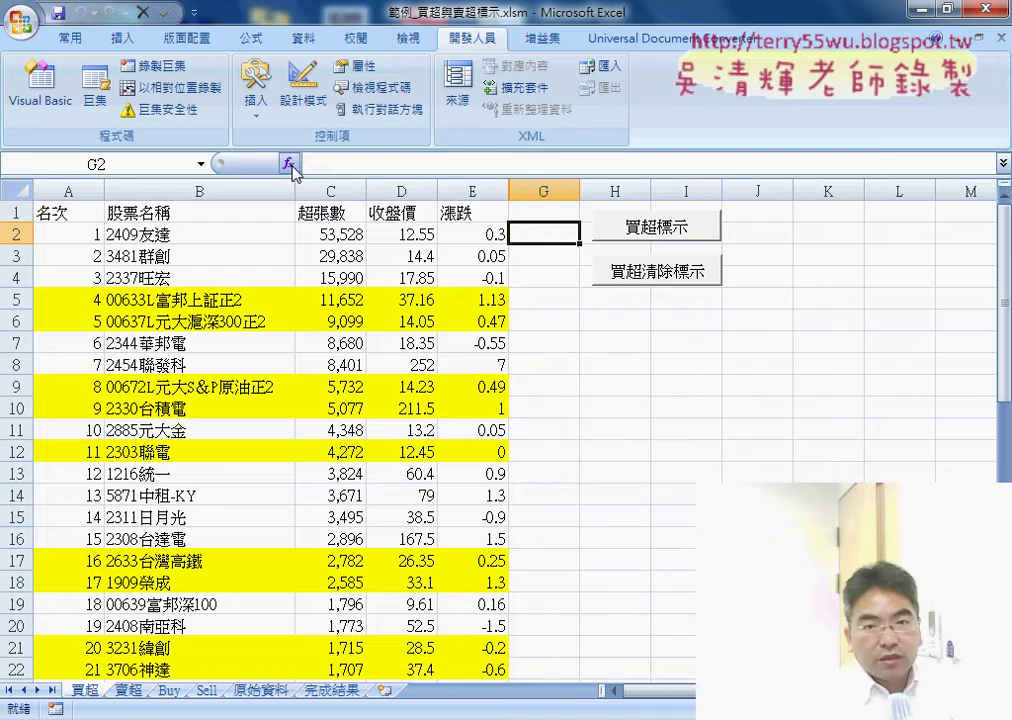
Step: Build =COUNTIF(Buy!A71:A91,B2) for G2 in the COUNTIF Function Arguments dialog
click(288, 163)
click(733, 435)
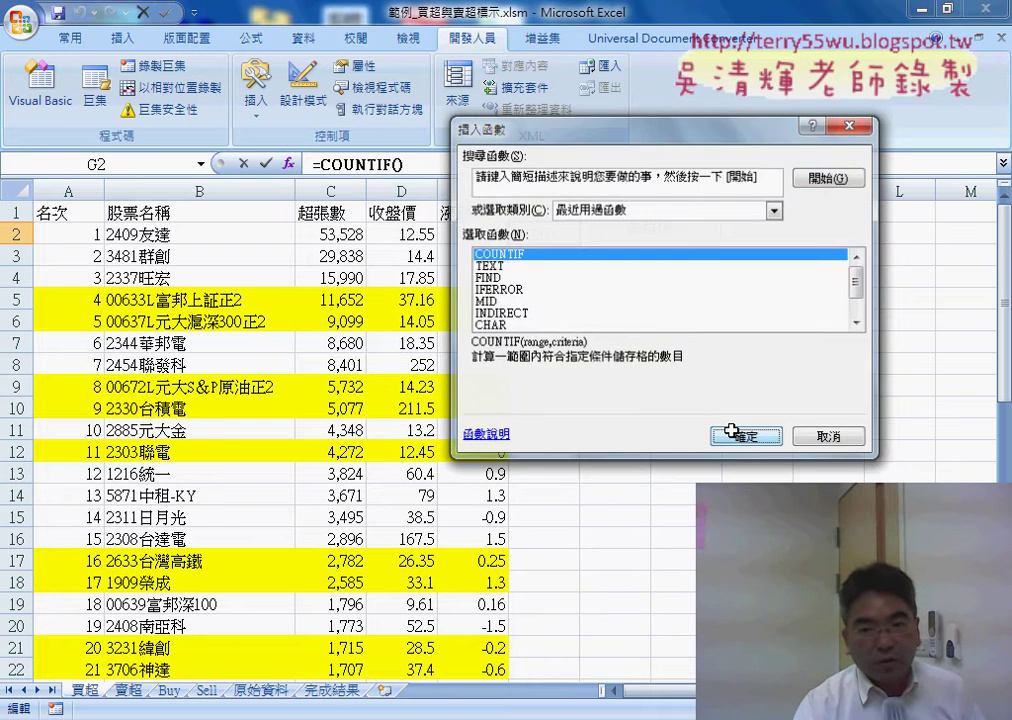
click(170, 690)
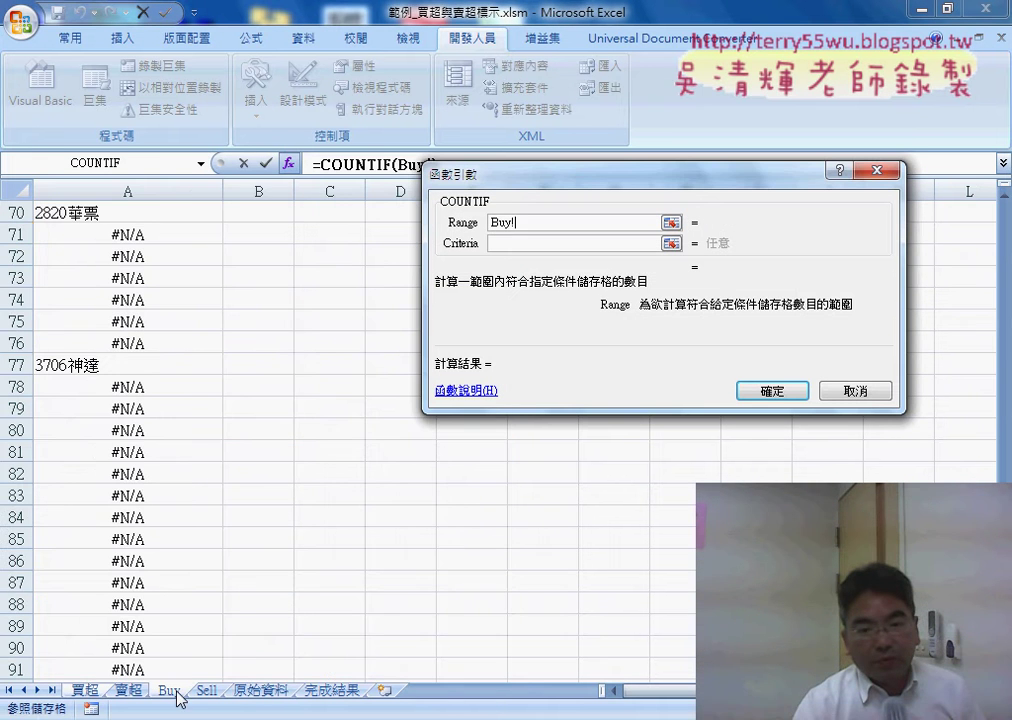
click(151, 233)
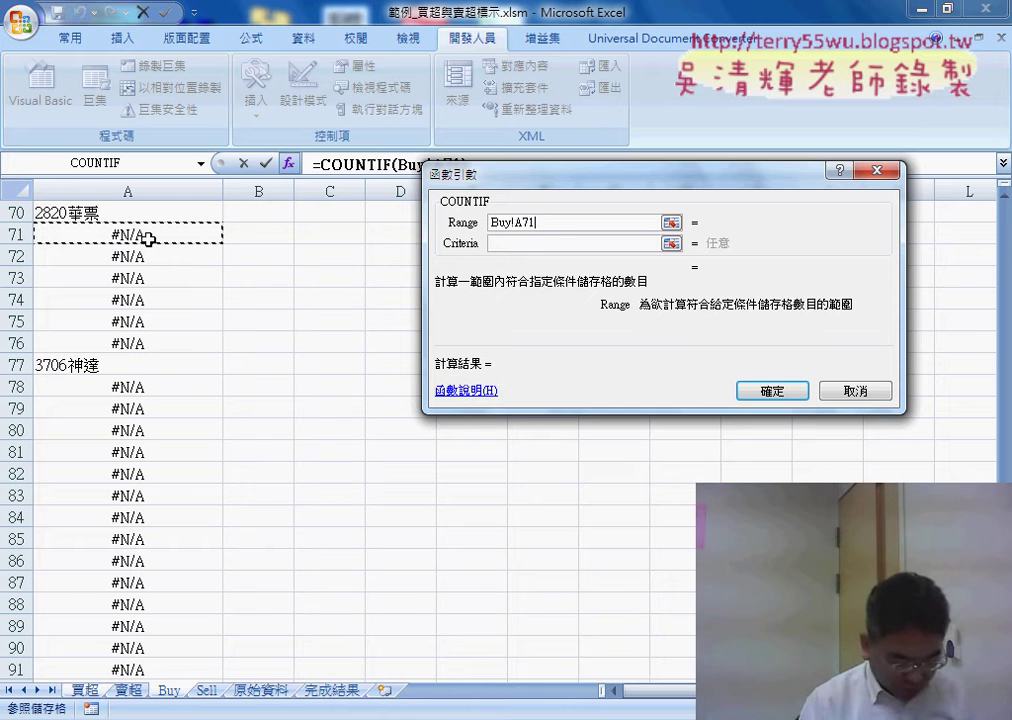
key(ctrl+shift+Down)
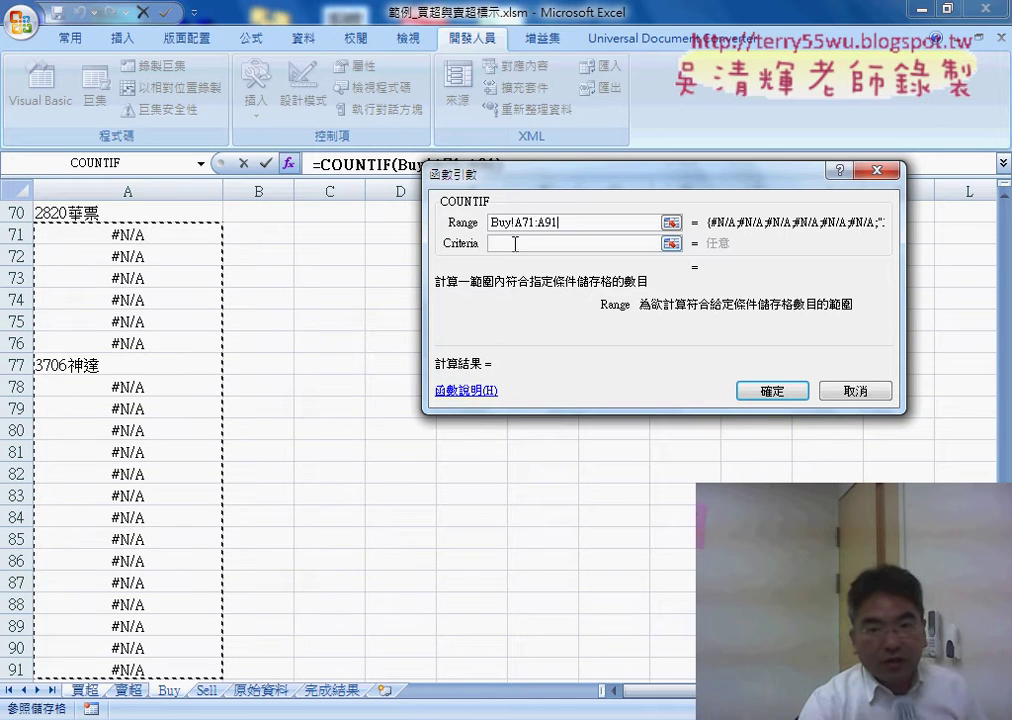
click(515, 243)
click(147, 241)
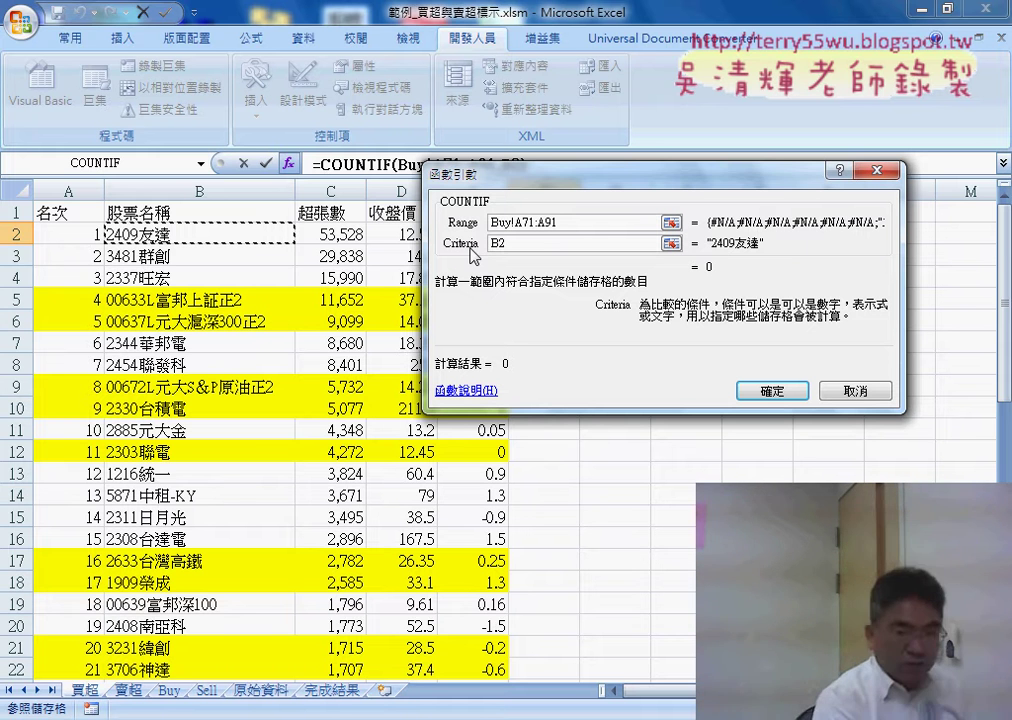
Step: Annotate the B2 criterion and Buy range, then confirm the formula and fill it down column G
drag(490, 234, 492, 235)
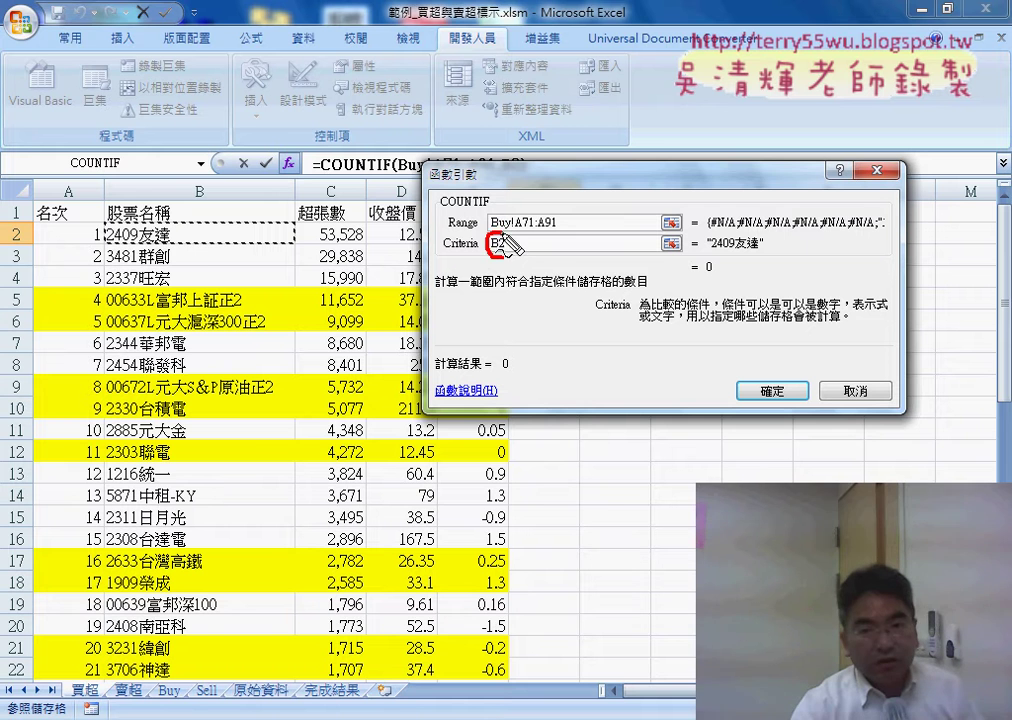
mouse_move(236, 244)
mouse_down()
mouse_move(118, 237)
mouse_move(197, 258)
mouse_up()
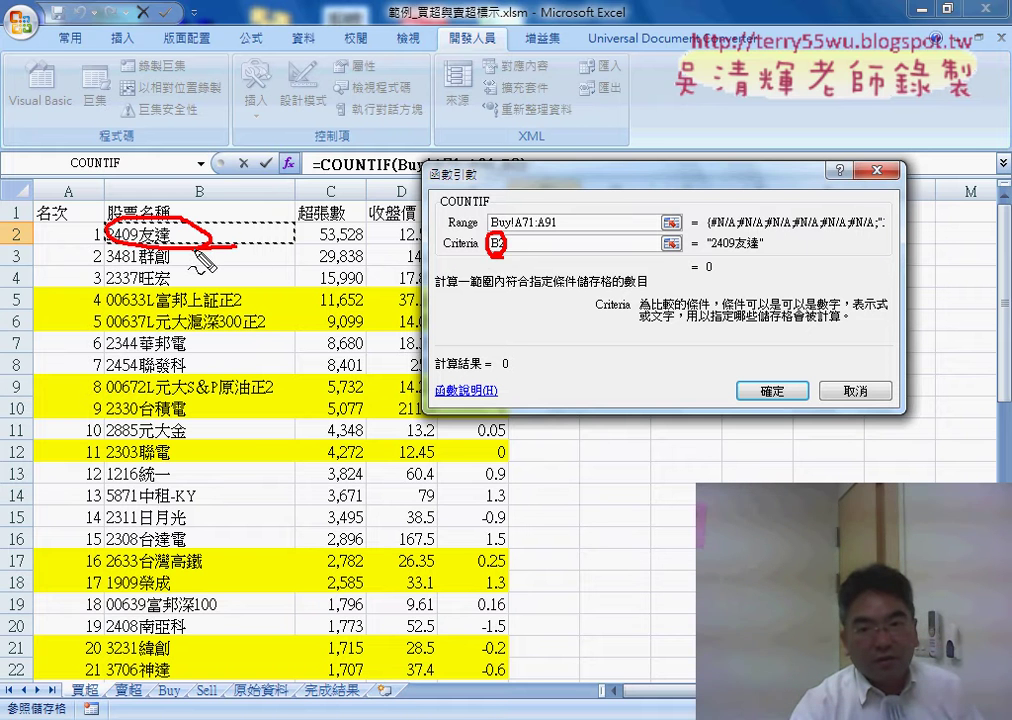
mouse_move(556, 214)
mouse_down()
mouse_move(486, 220)
mouse_move(558, 210)
mouse_up()
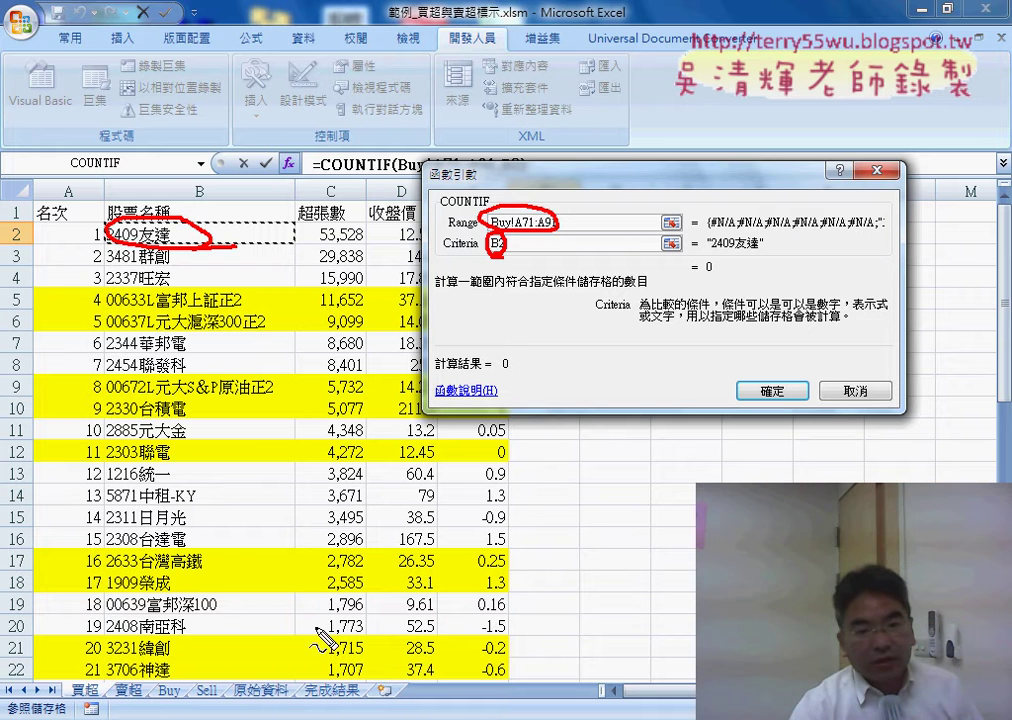
drag(188, 680, 185, 705)
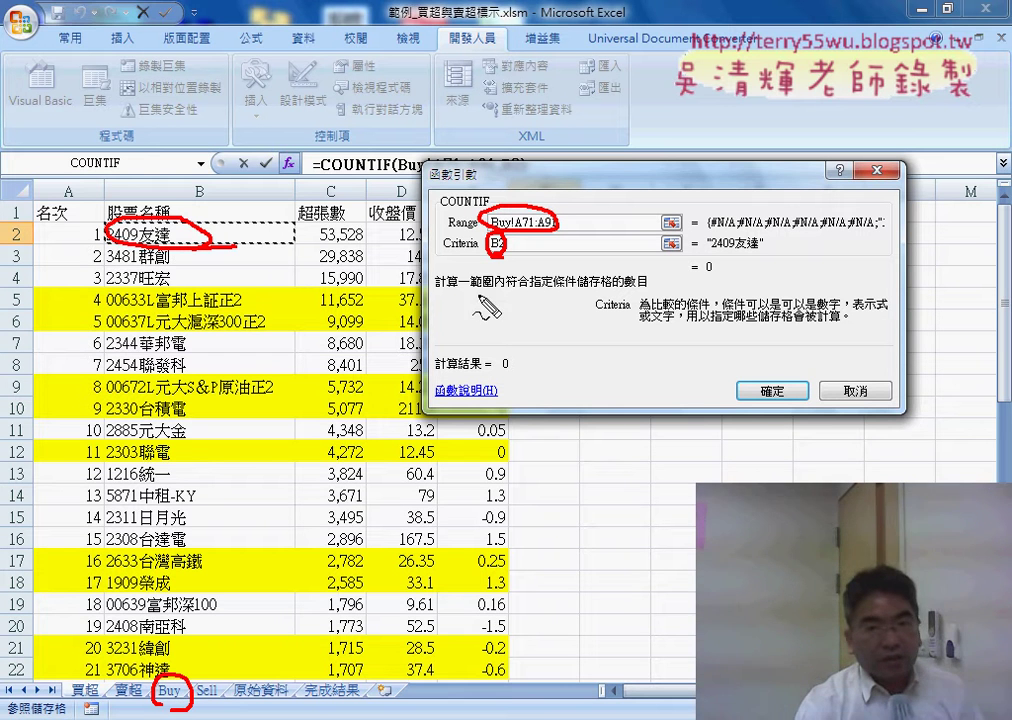
key(Escape)
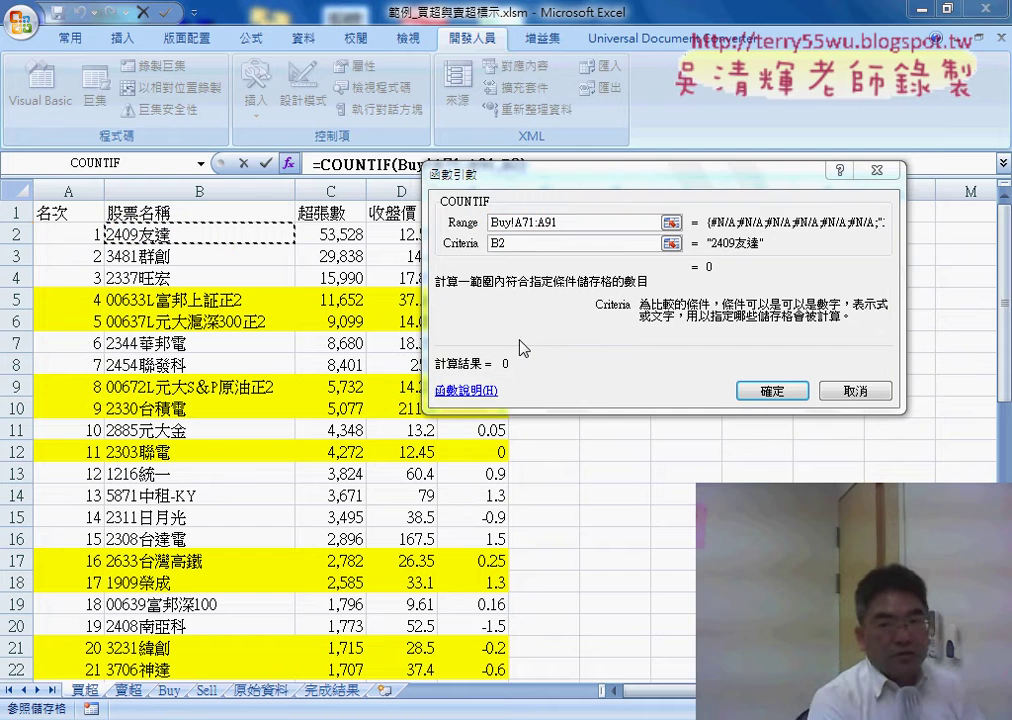
key(Return)
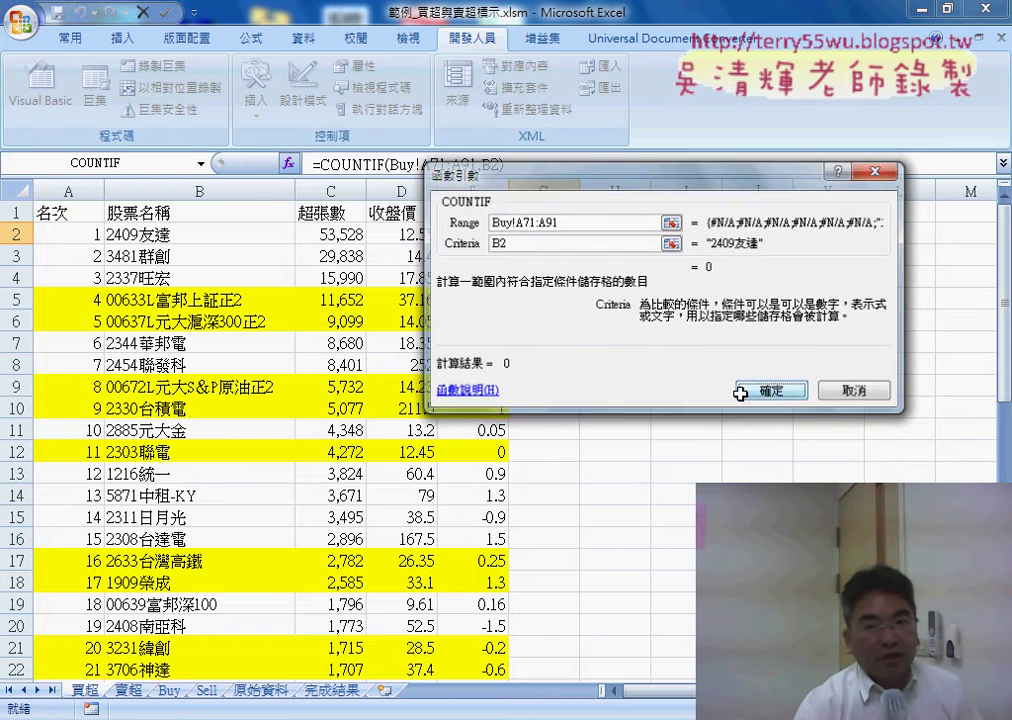
double_click(577, 240)
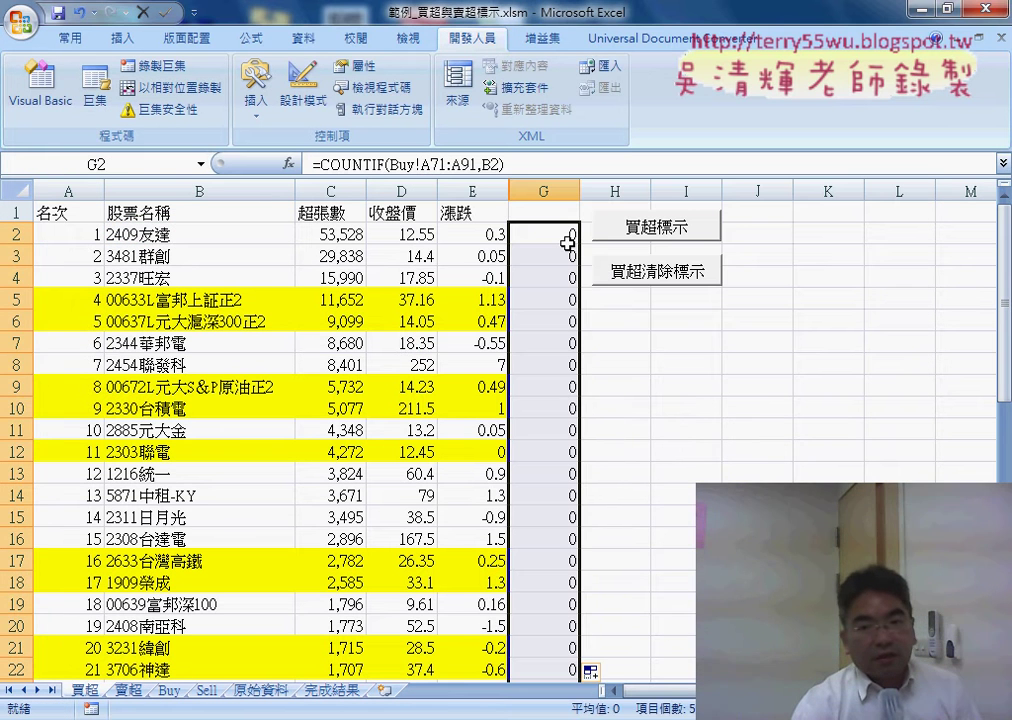
Step: Scroll through column G's results, then select G2 and start editing its formula
scroll(526, 551, down, 3)
scroll(528, 551, down, 4)
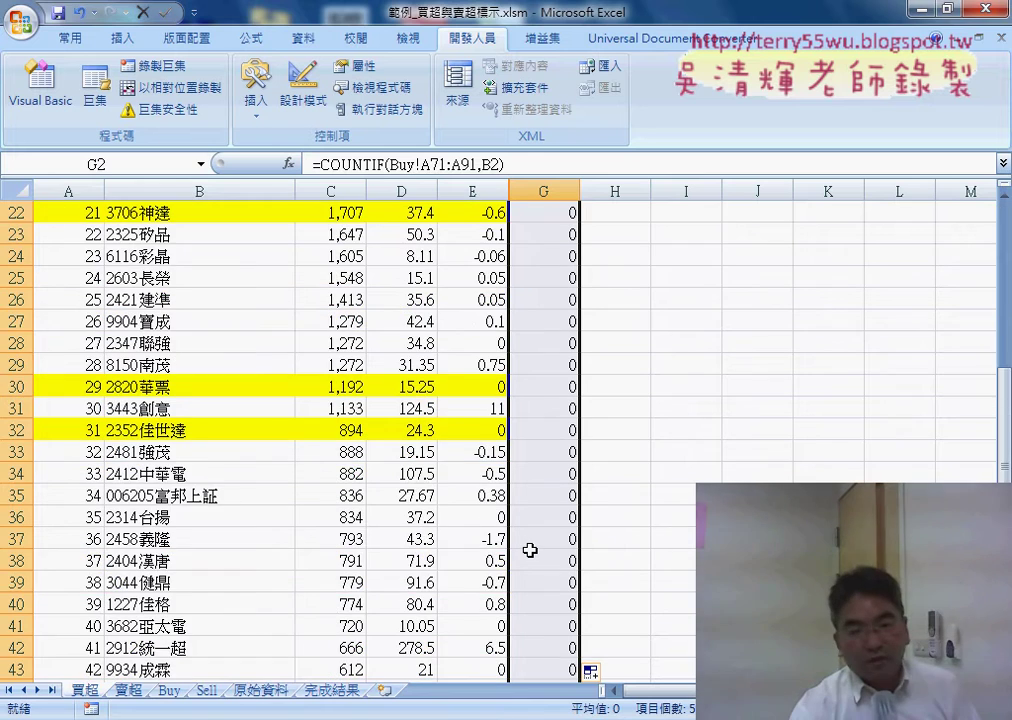
scroll(530, 550, down, 1)
scroll(531, 550, down, 5)
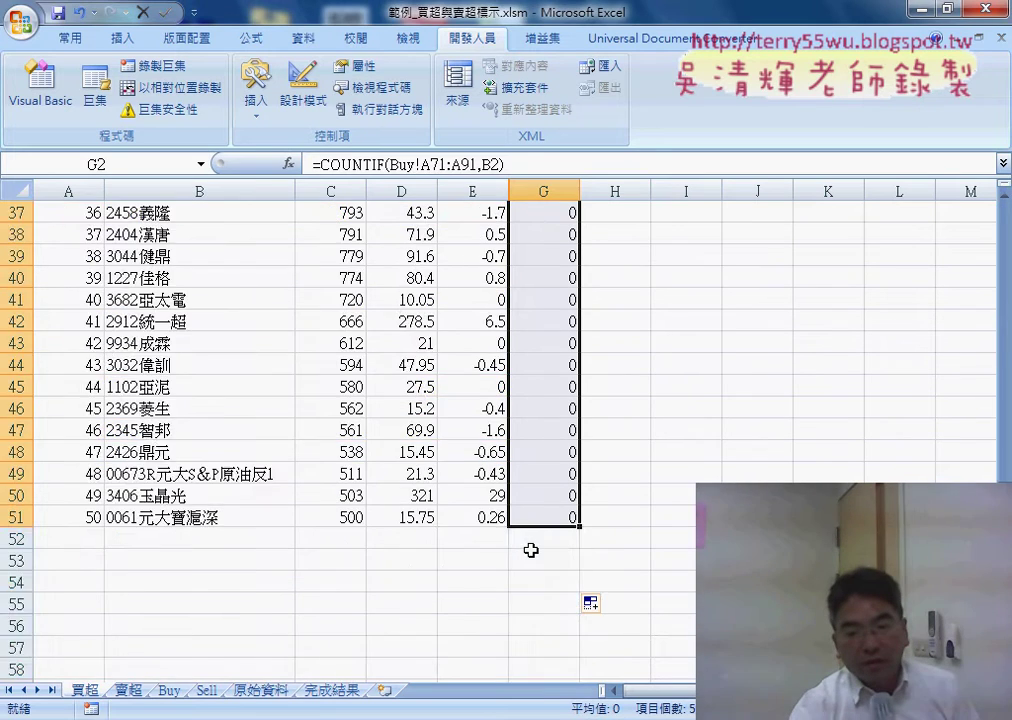
scroll(531, 550, up, 9)
scroll(531, 550, up, 3)
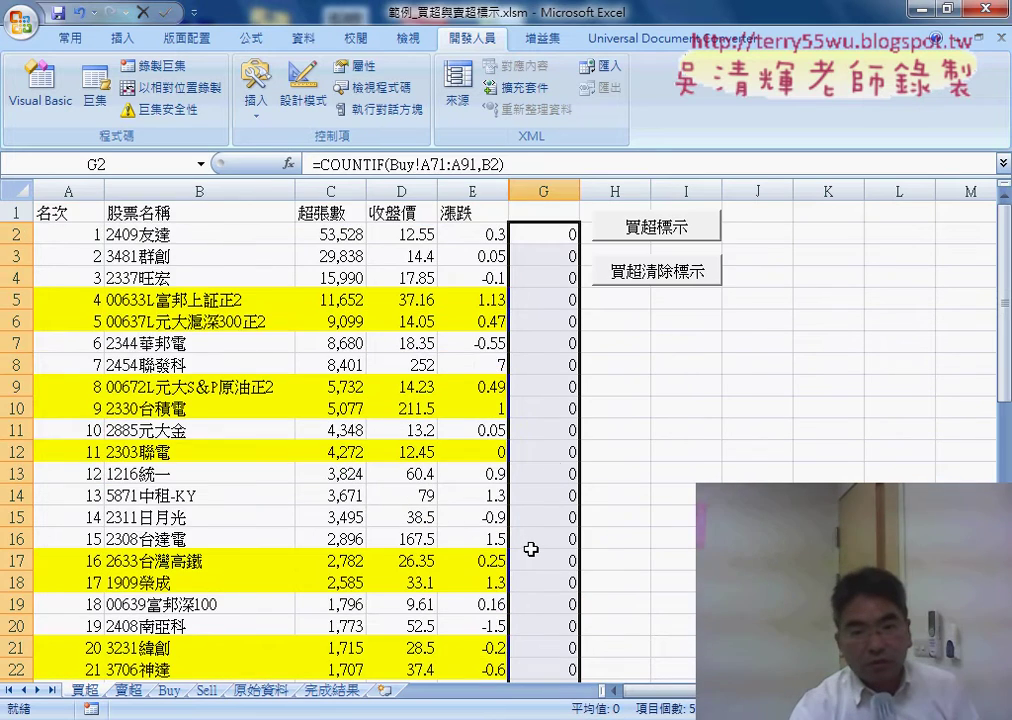
click(558, 235)
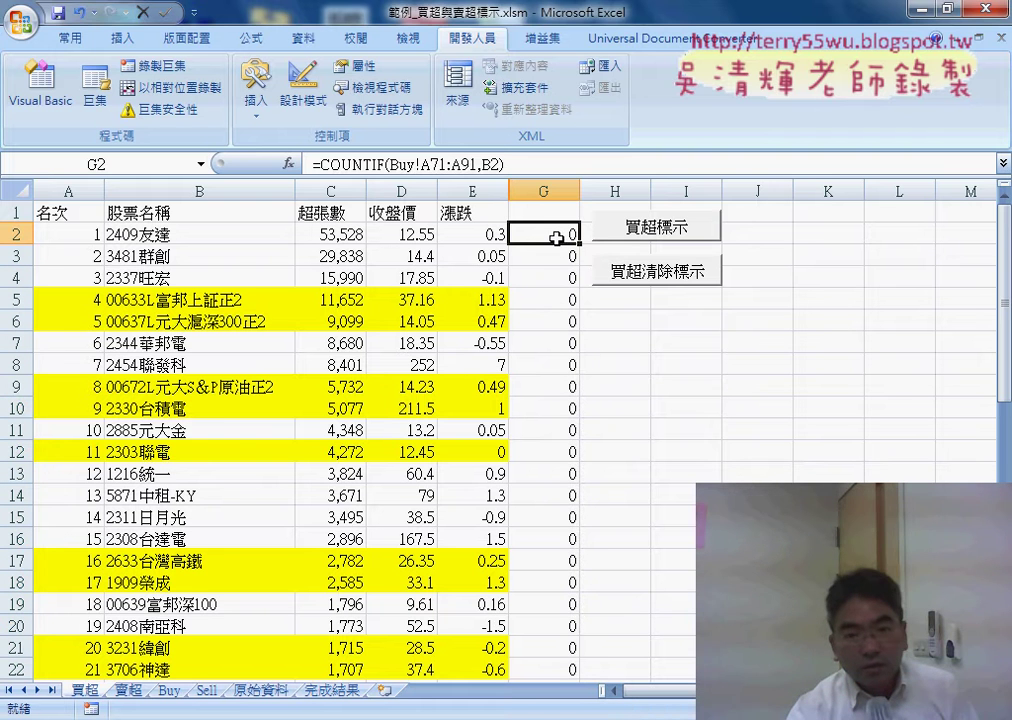
click(373, 165)
Step: Change G2's count range to Buy!A2:A91, confirm, and refill the formula down column G
click(288, 163)
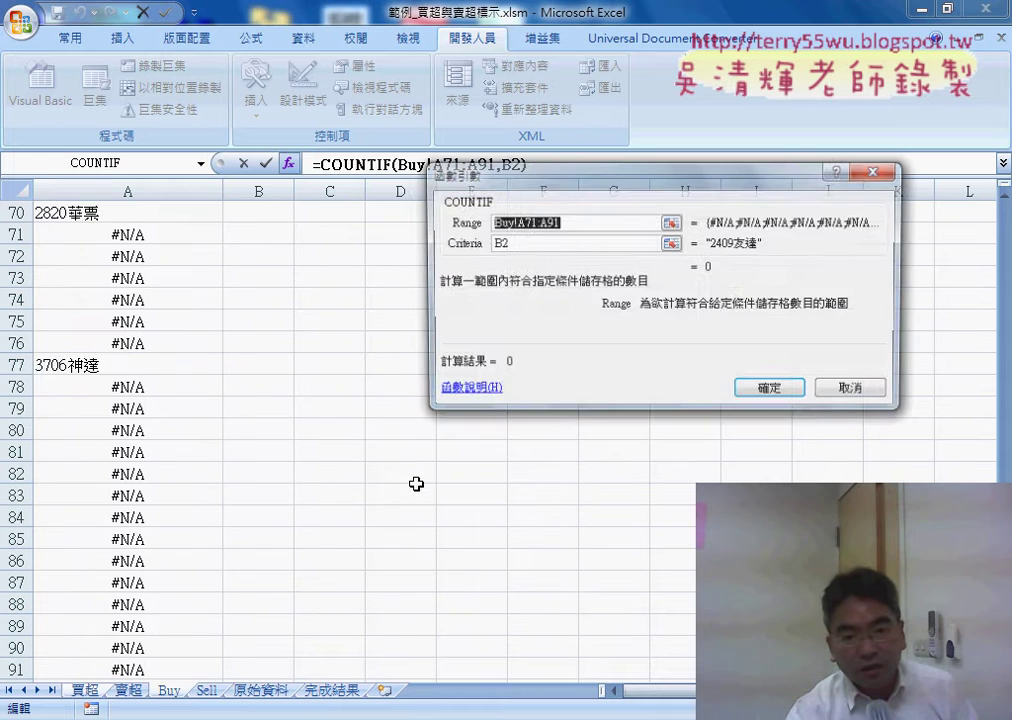
scroll(172, 343, up, 4)
scroll(172, 343, up, 9)
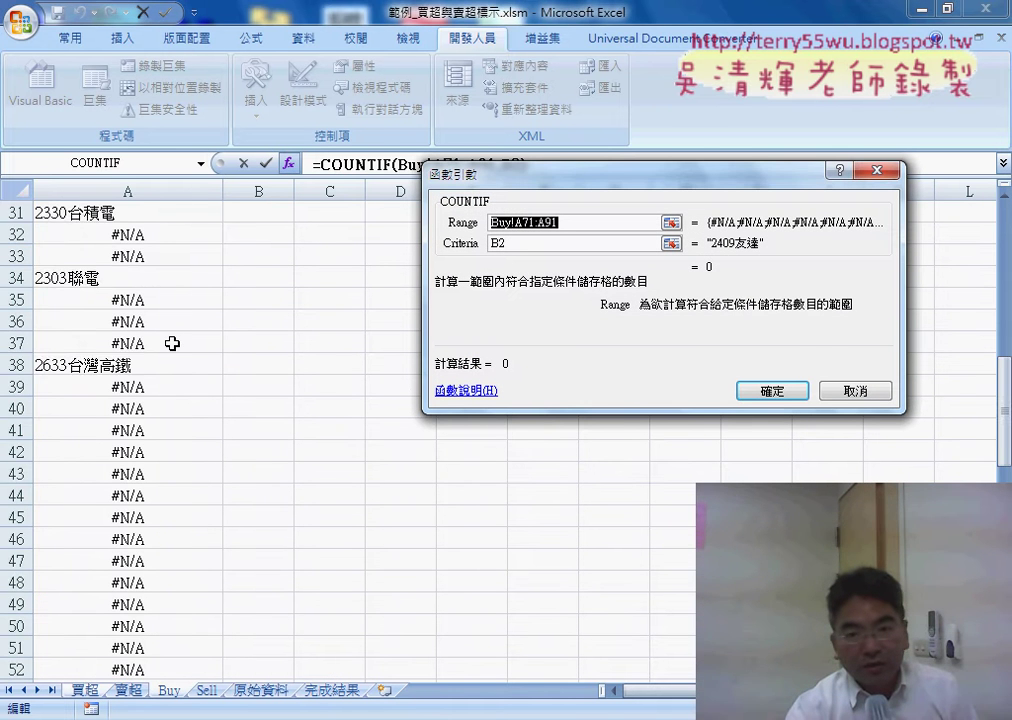
scroll(172, 343, up, 10)
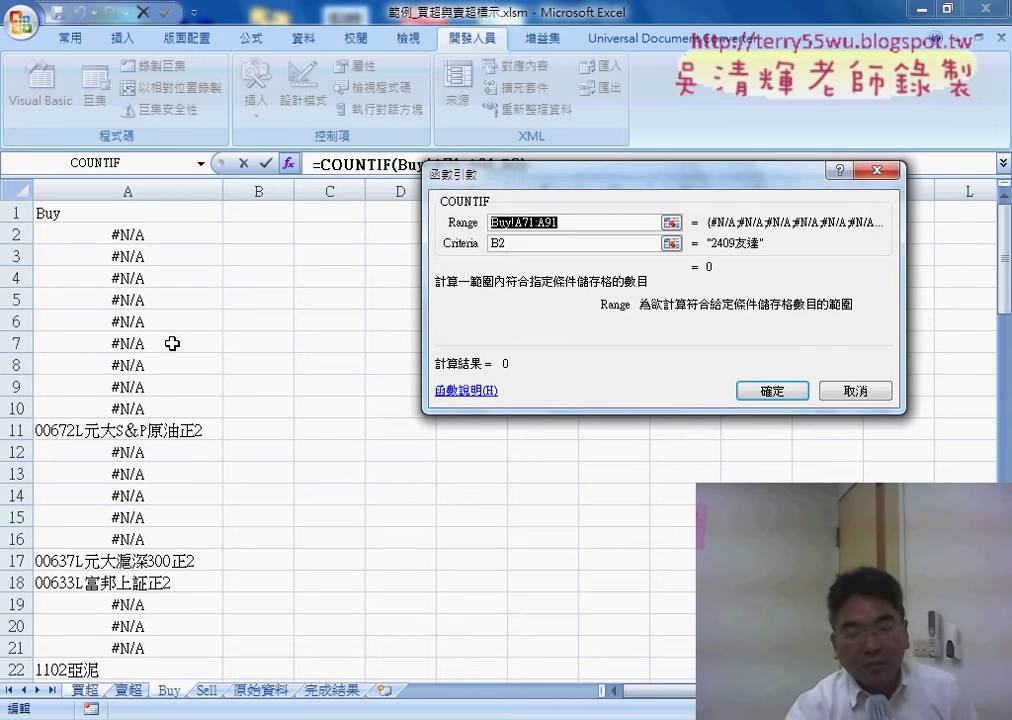
click(144, 238)
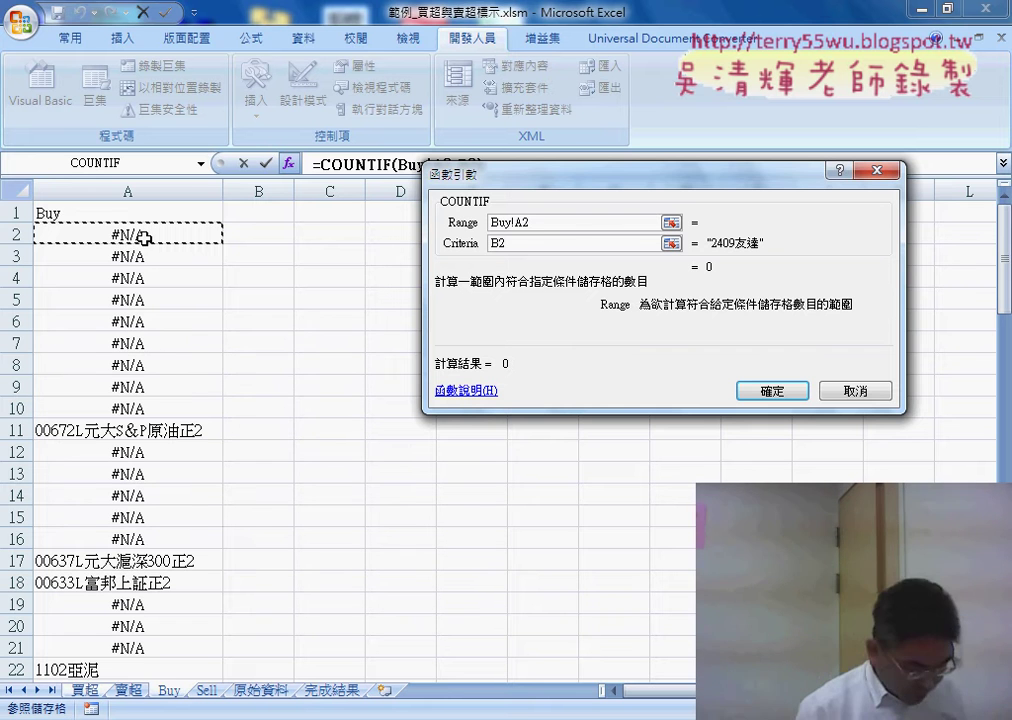
key(ctrl+shift+Down)
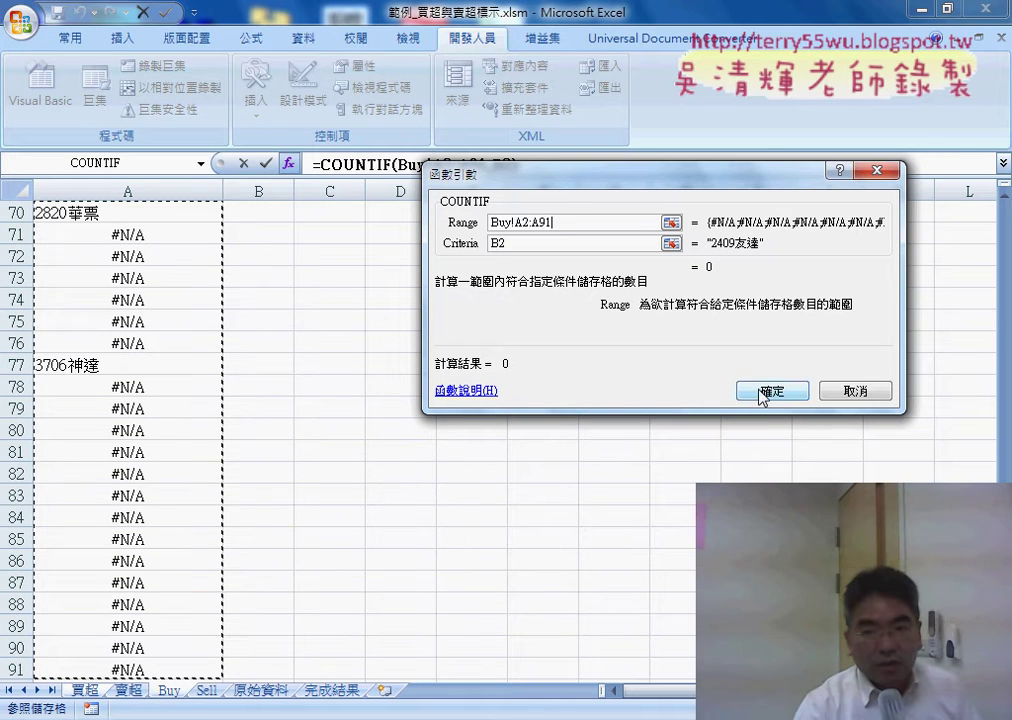
click(768, 392)
double_click(578, 243)
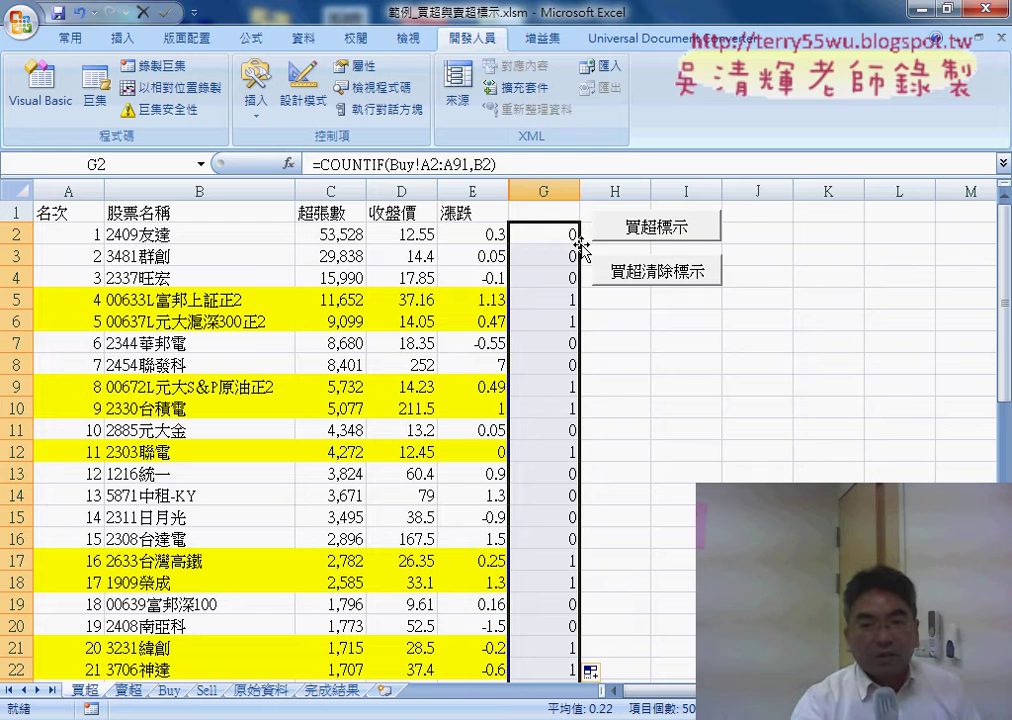
Step: Filter column G to show only rows counting 1, then turn the filter off
click(536, 213)
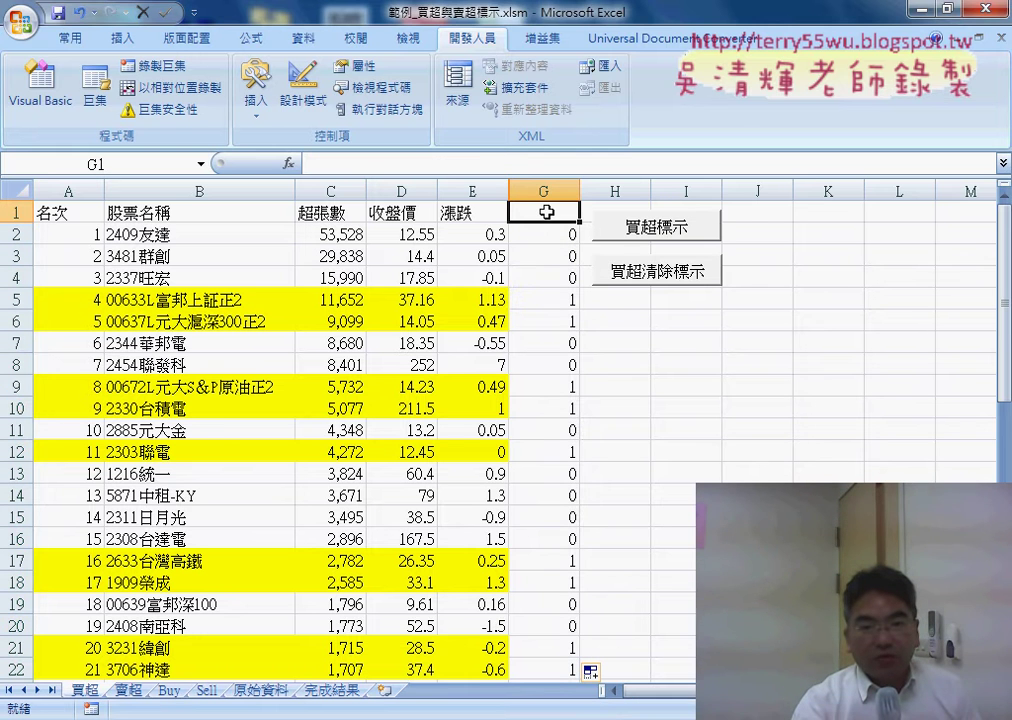
click(305, 40)
click(432, 90)
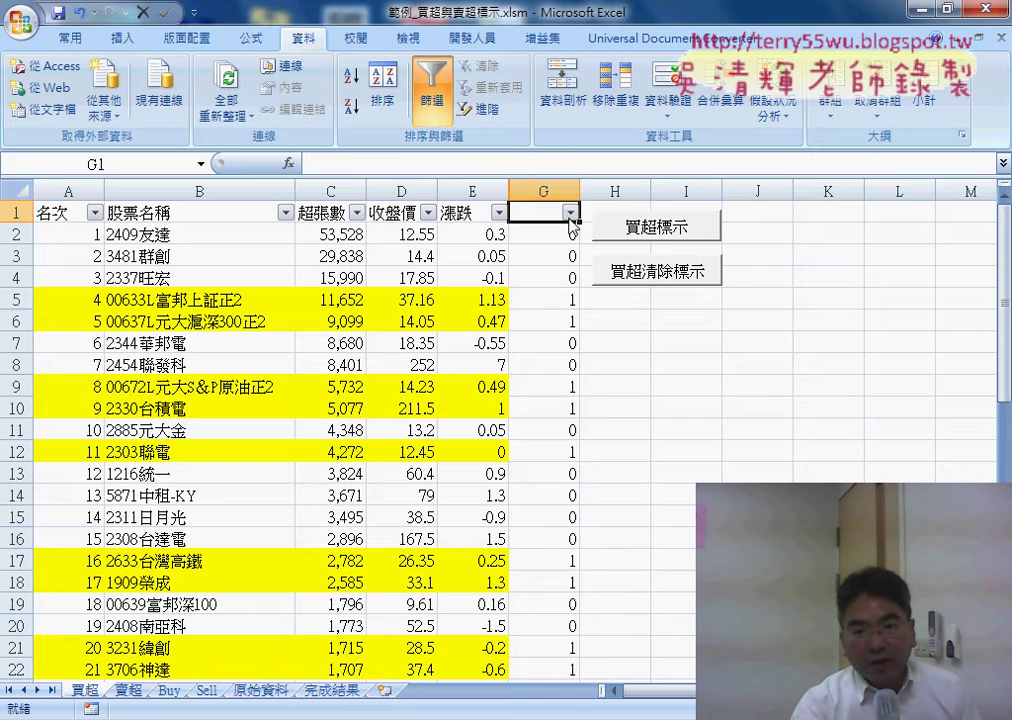
click(569, 212)
click(412, 393)
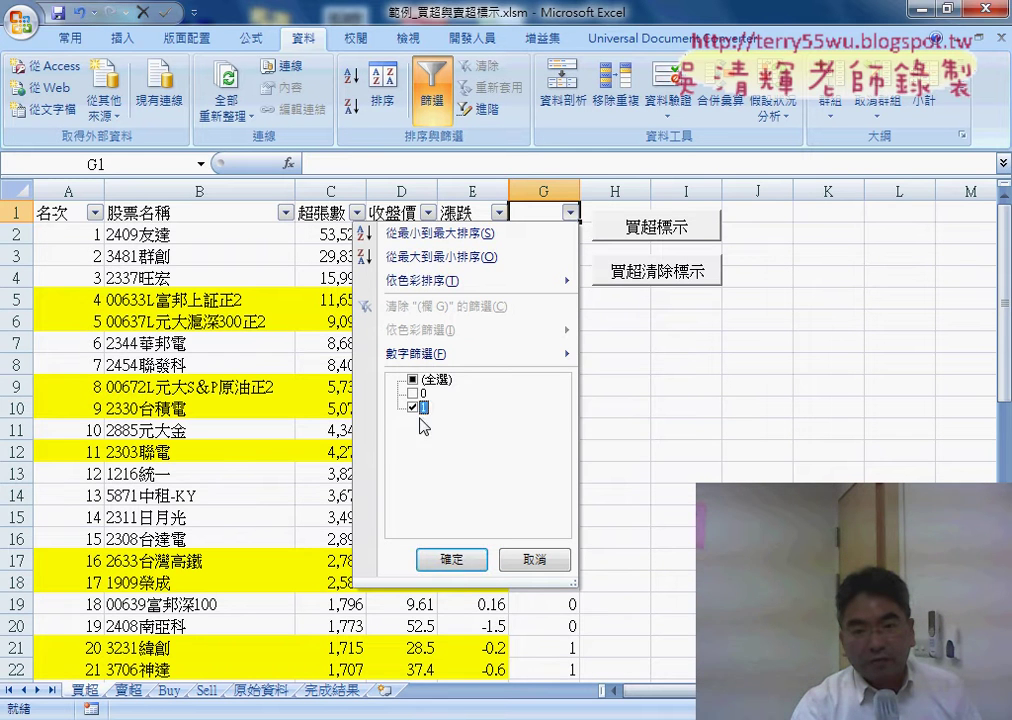
click(452, 559)
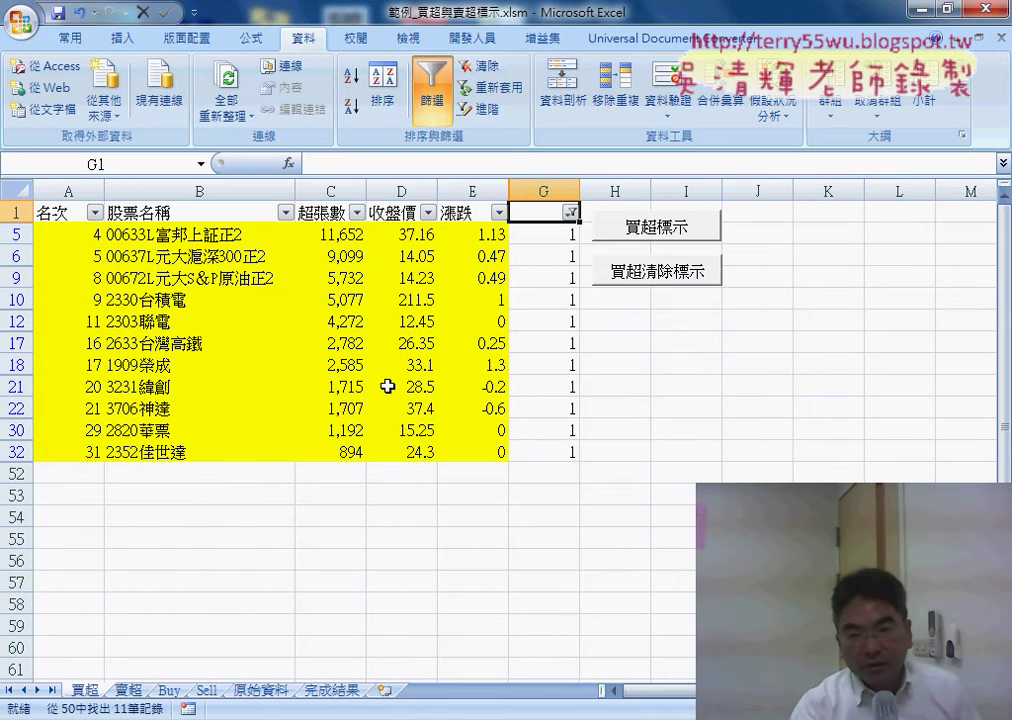
click(433, 103)
Step: Delete helper column G's values, then run the 買超清除標示 and 買超標示 macro buttons
click(547, 190)
right_click(551, 298)
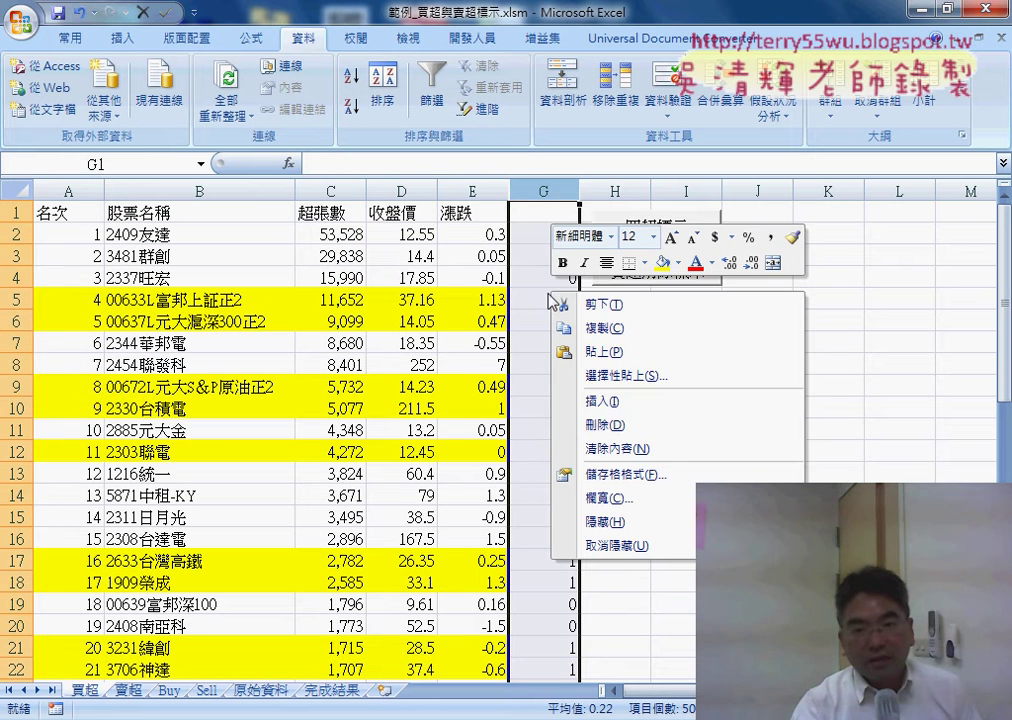
click(592, 426)
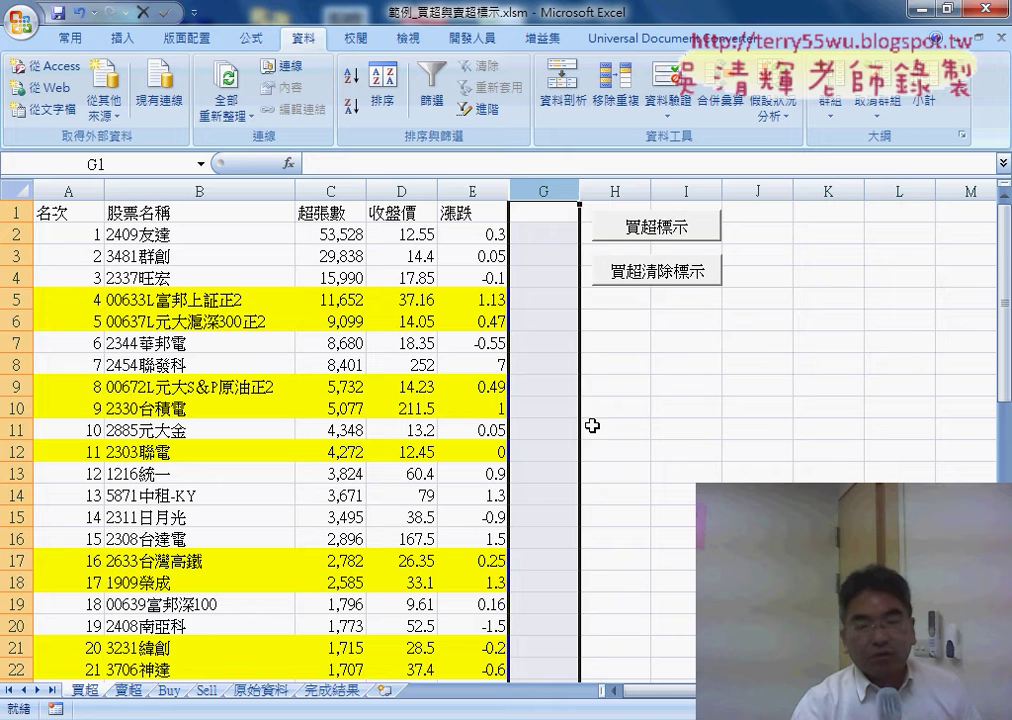
click(680, 357)
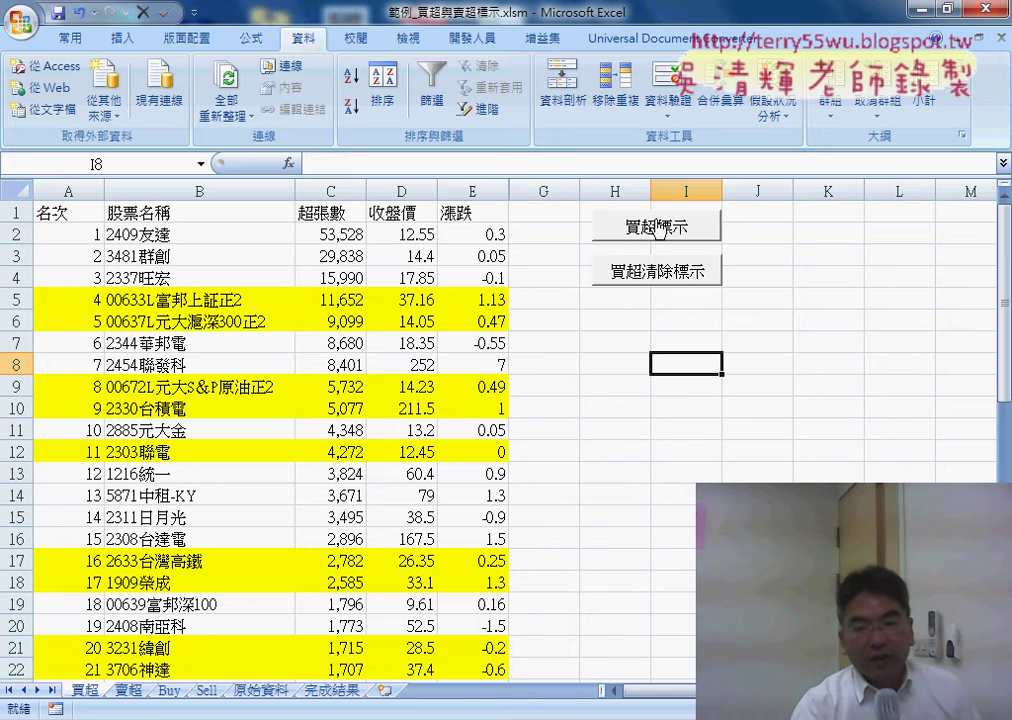
click(660, 280)
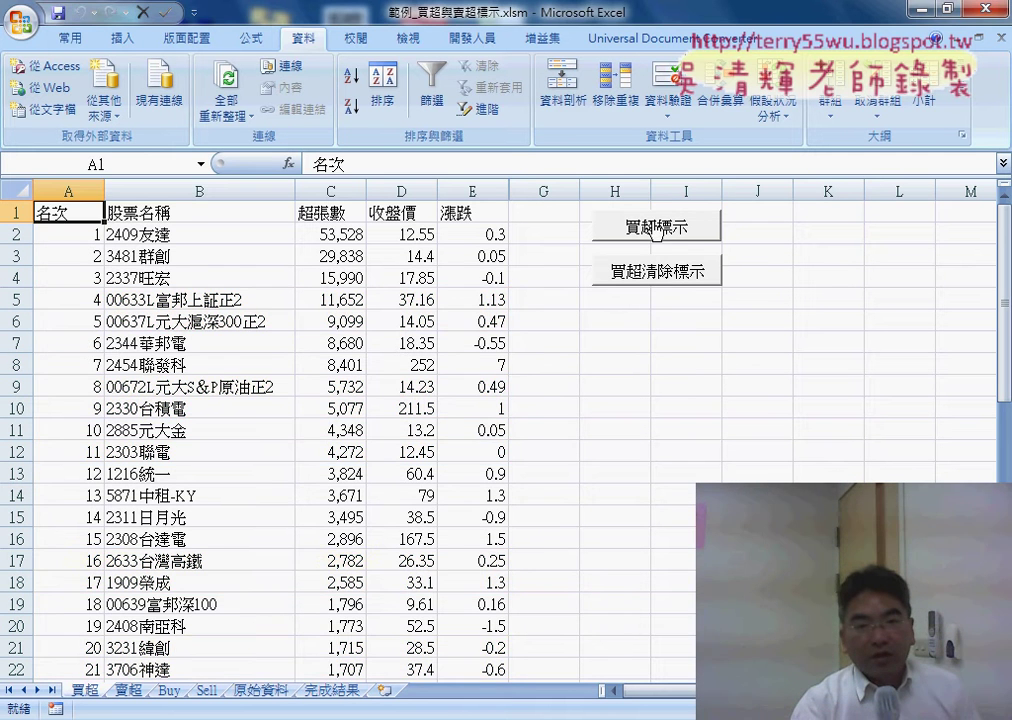
click(656, 228)
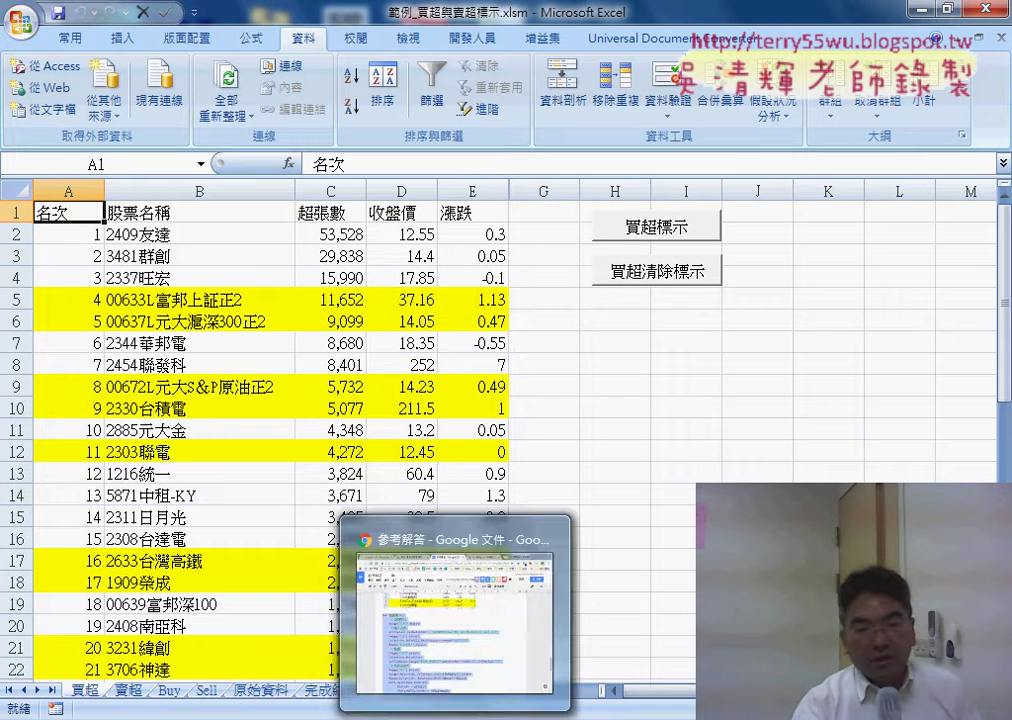
Step: Bring up the 參考解答 document and scroll up to the problem heading
click(463, 640)
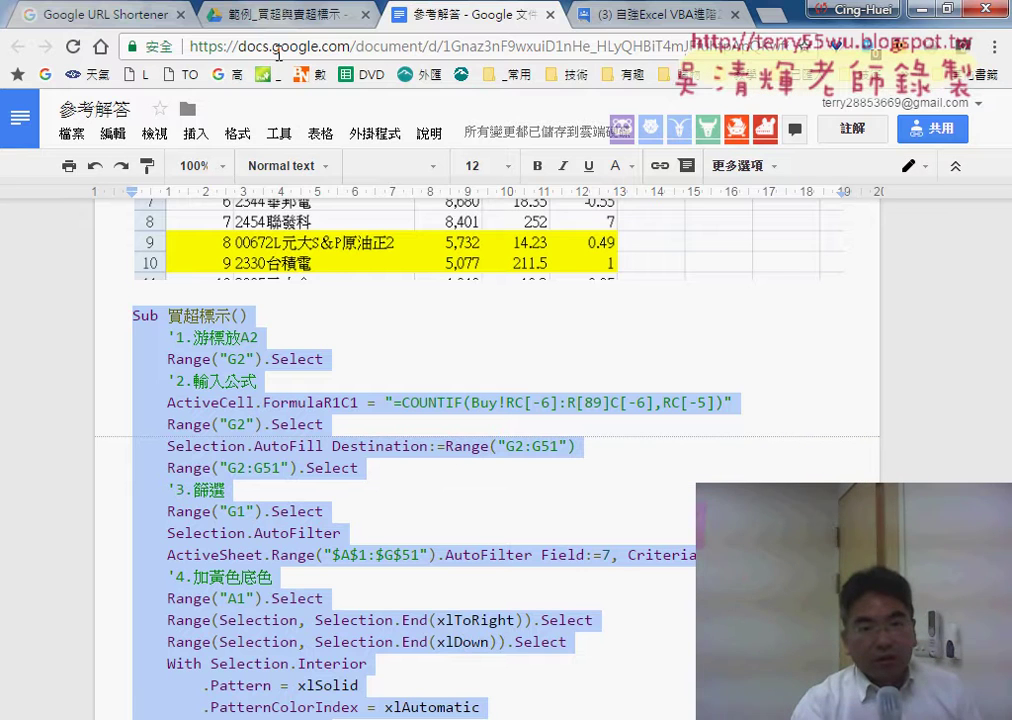
click(276, 15)
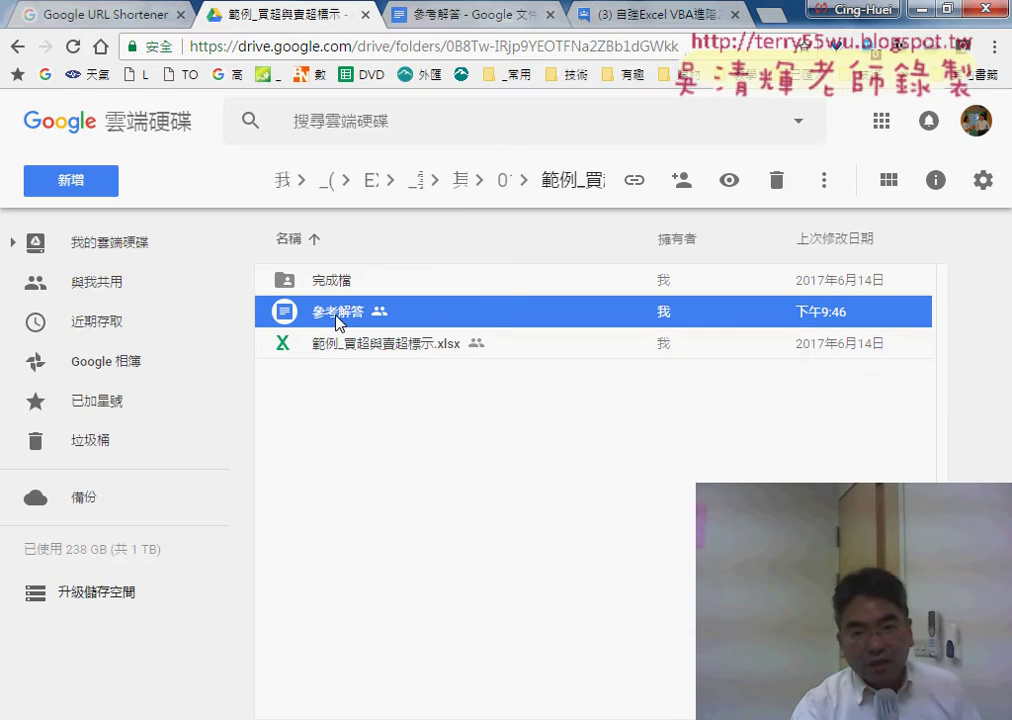
click(425, 15)
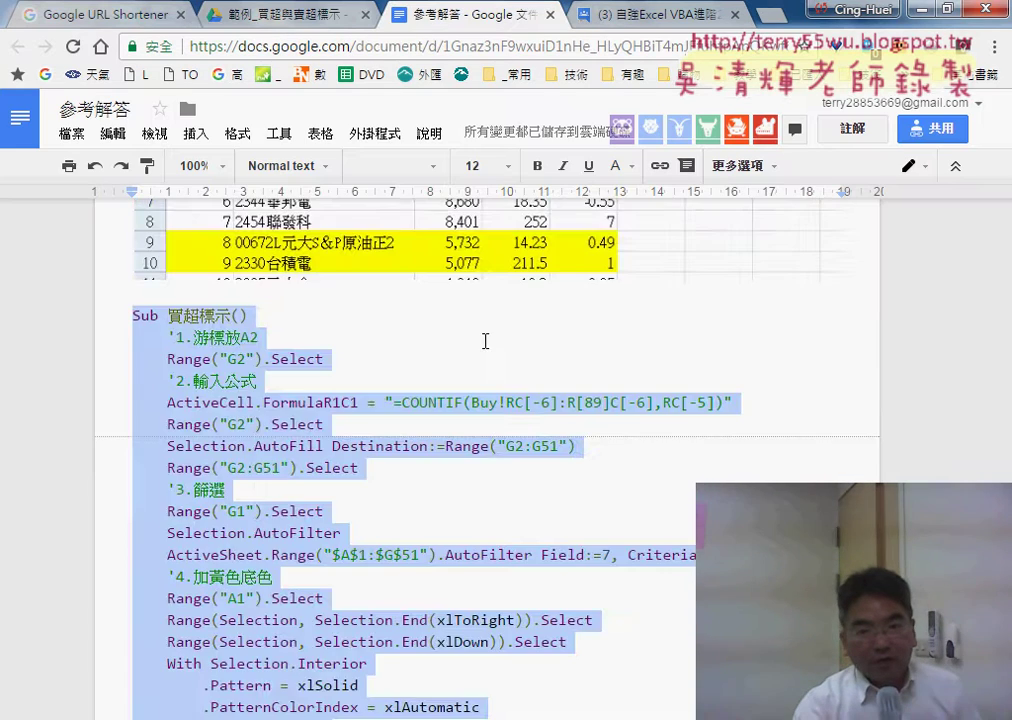
scroll(485, 341, up, 5)
scroll(485, 341, up, 5)
scroll(485, 341, up, 5)
scroll(487, 340, up, 3)
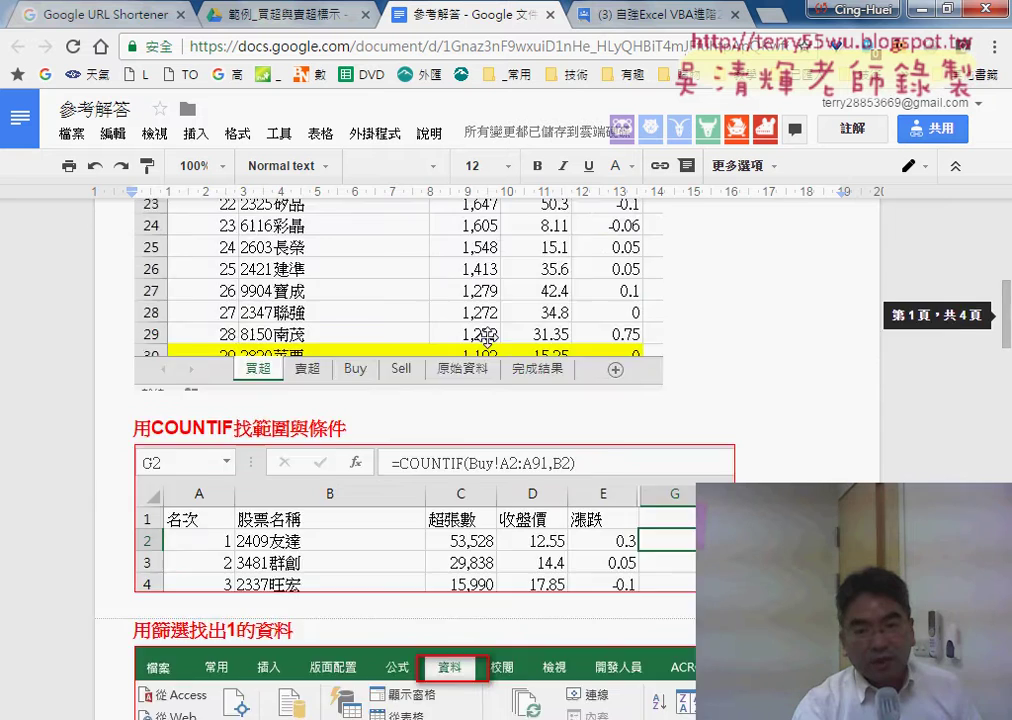
scroll(487, 340, up, 5)
scroll(460, 318, up, 2)
scroll(432, 293, up, 2)
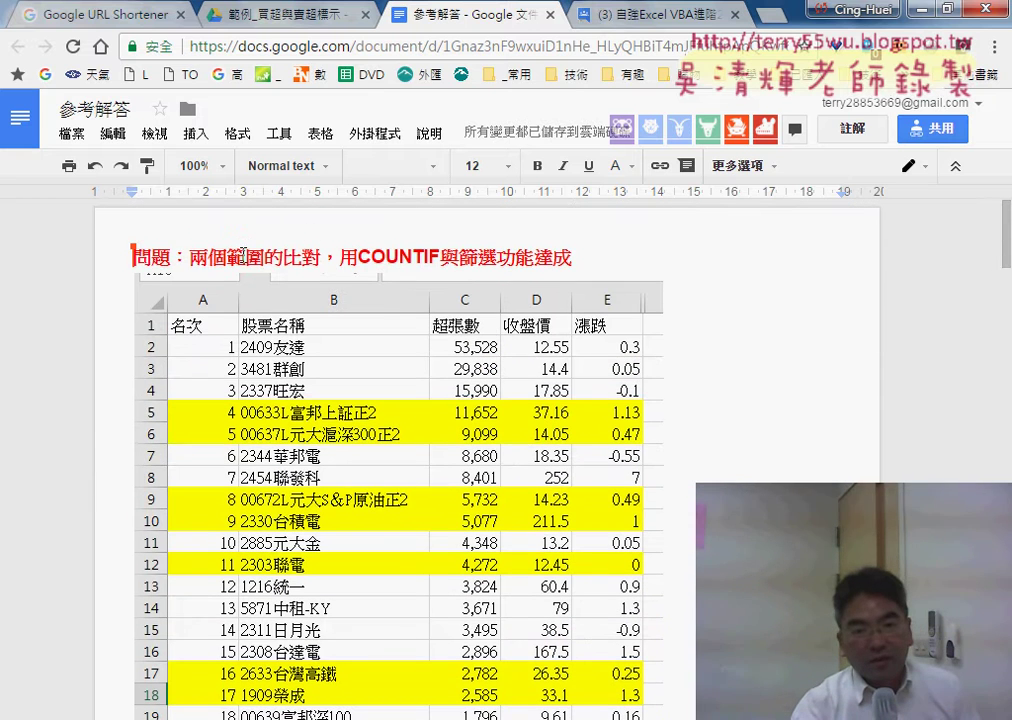
drag(189, 257, 440, 257)
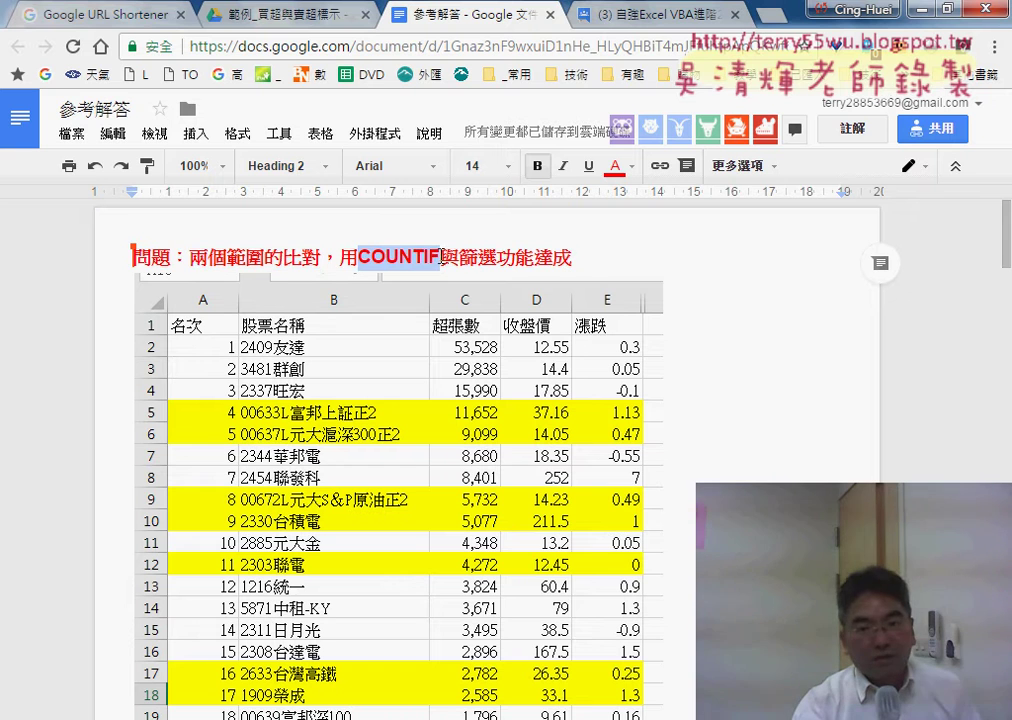
Step: Scroll down through the solution to the macro code, then return to the Drive folder
scroll(440, 255, down, 1)
scroll(440, 255, down, 4)
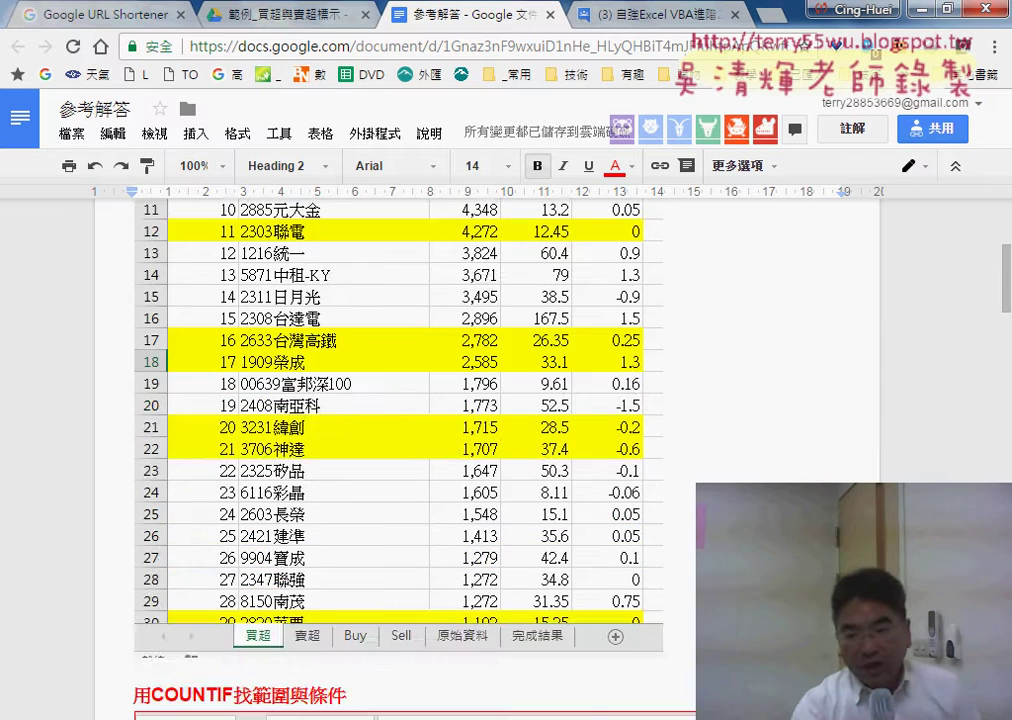
scroll(416, 418, down, 4)
scroll(414, 360, down, 1)
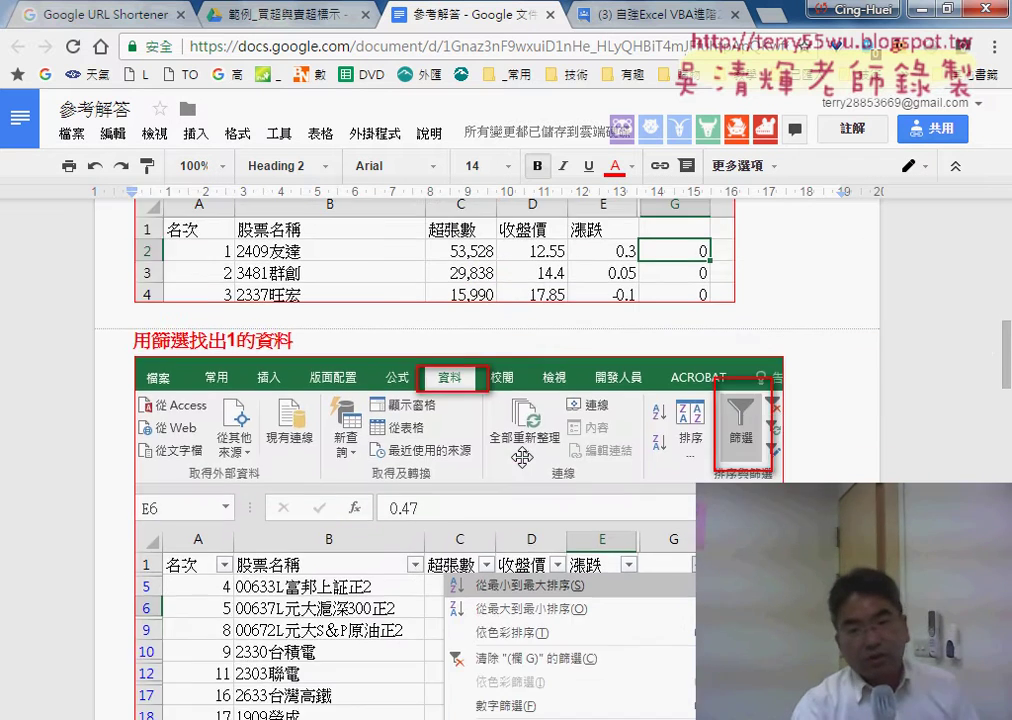
scroll(521, 458, down, 5)
scroll(517, 465, down, 5)
scroll(515, 463, down, 3)
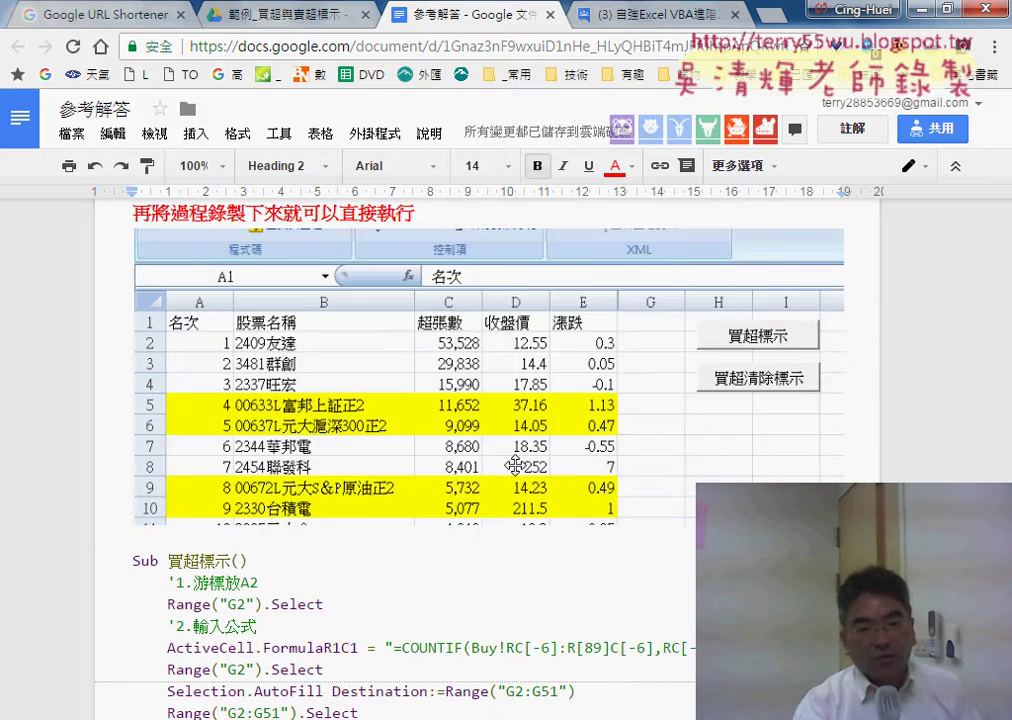
scroll(514, 464, down, 2)
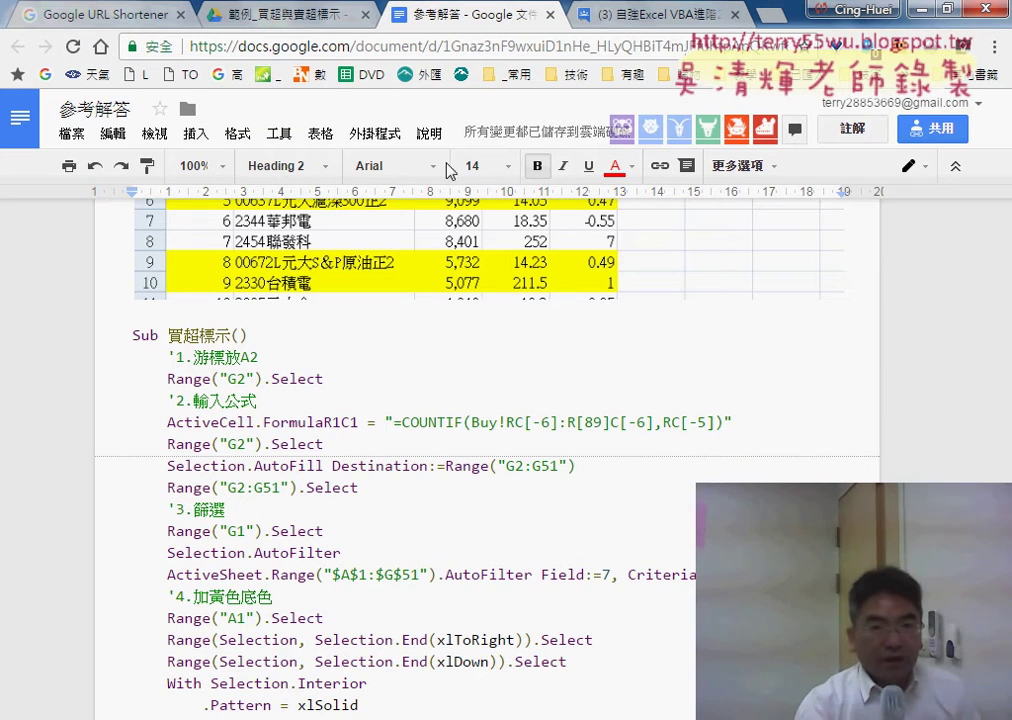
click(262, 18)
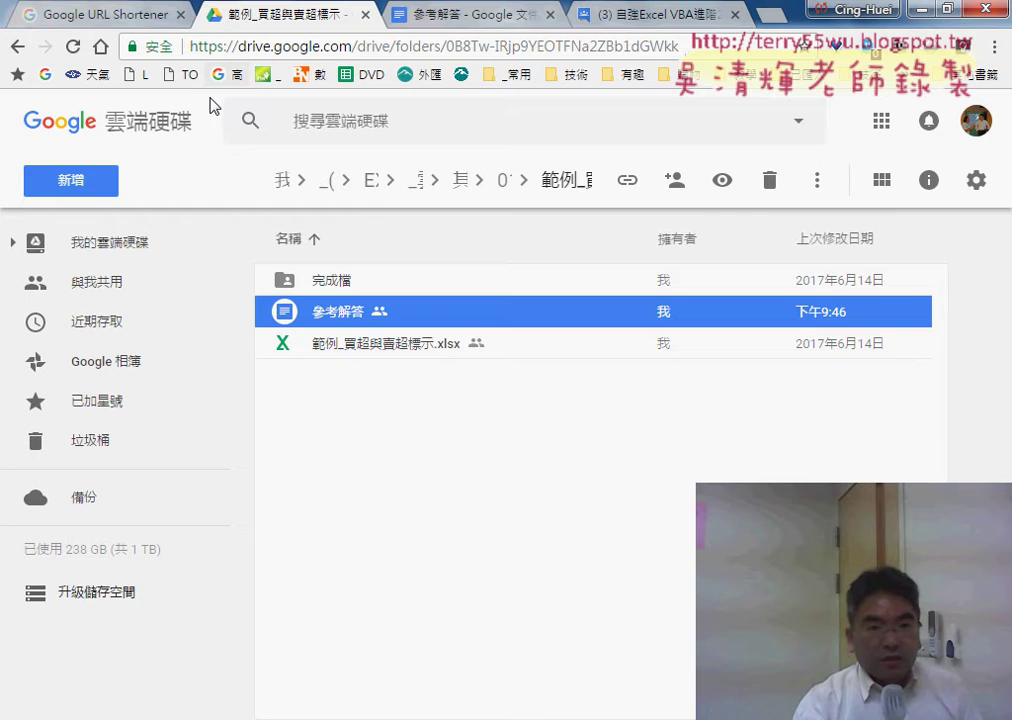
Step: Go up to 01_入門 and preview 範例_比較變小標示.xlsx in its folder
click(17, 48)
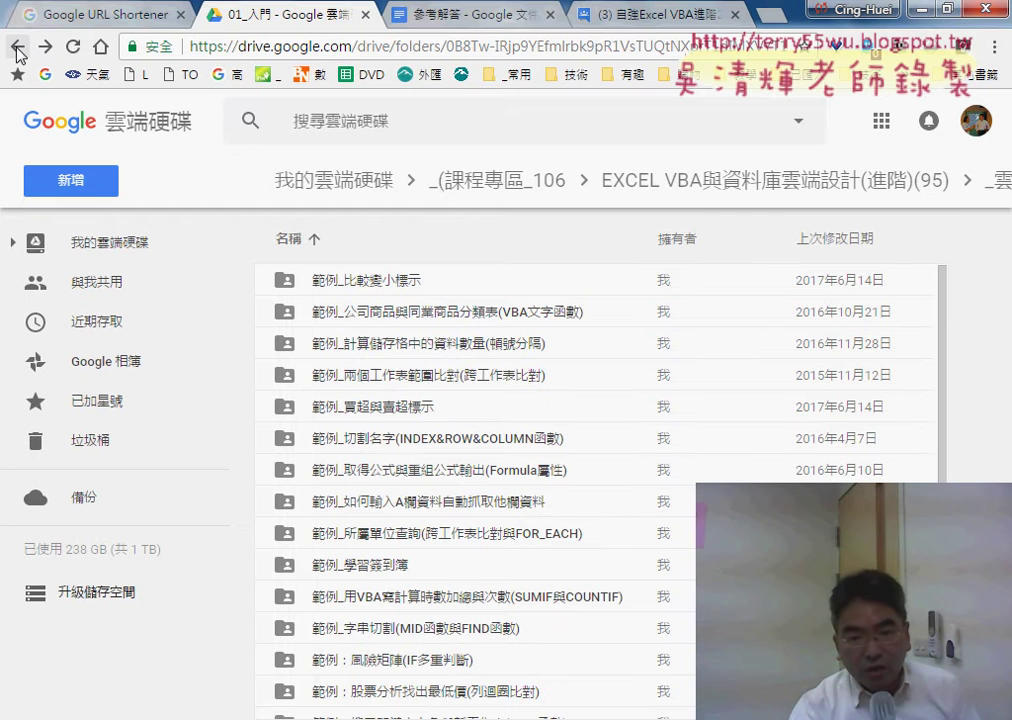
double_click(393, 283)
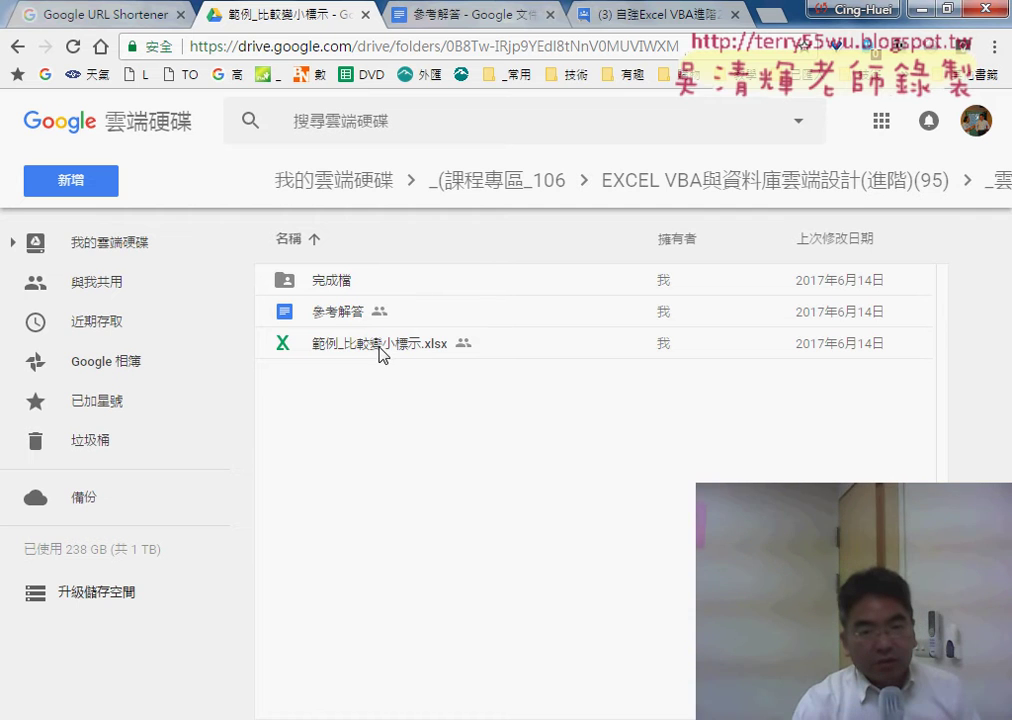
double_click(383, 352)
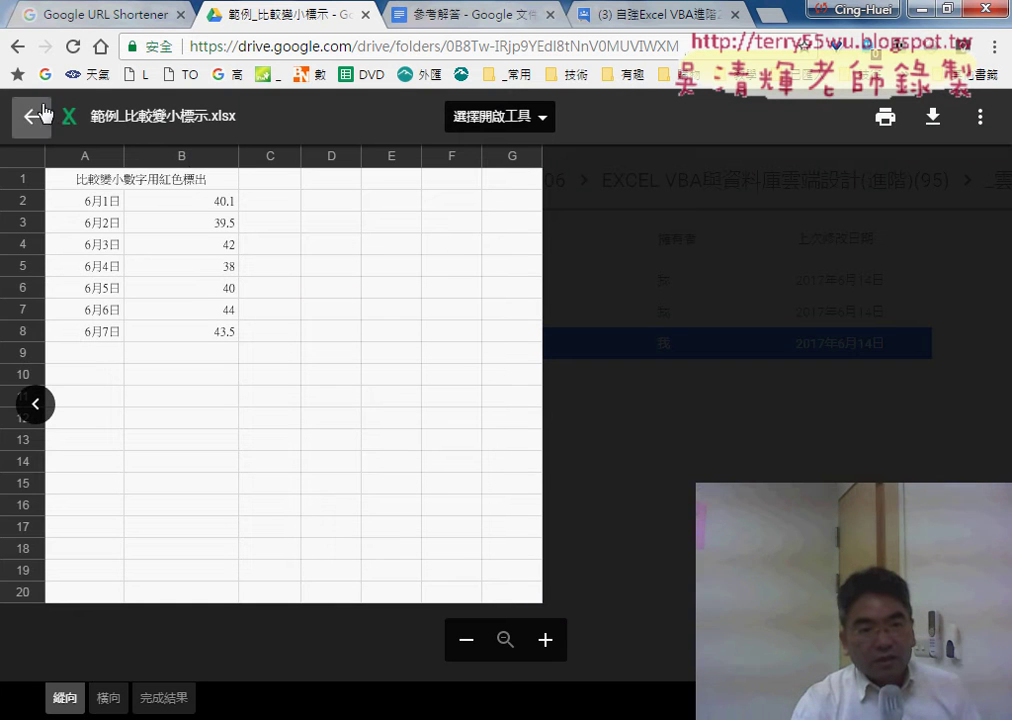
click(36, 116)
Step: Reopen the 範例_比較變小標示 folder's workbook preview and download the xlsx
click(17, 46)
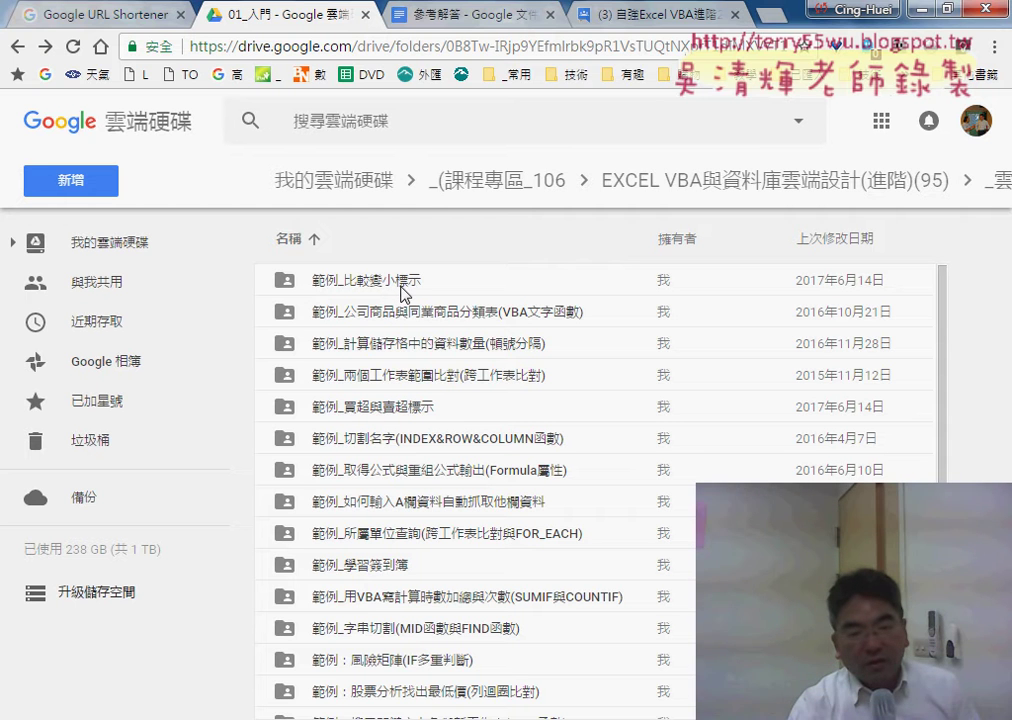
click(392, 412)
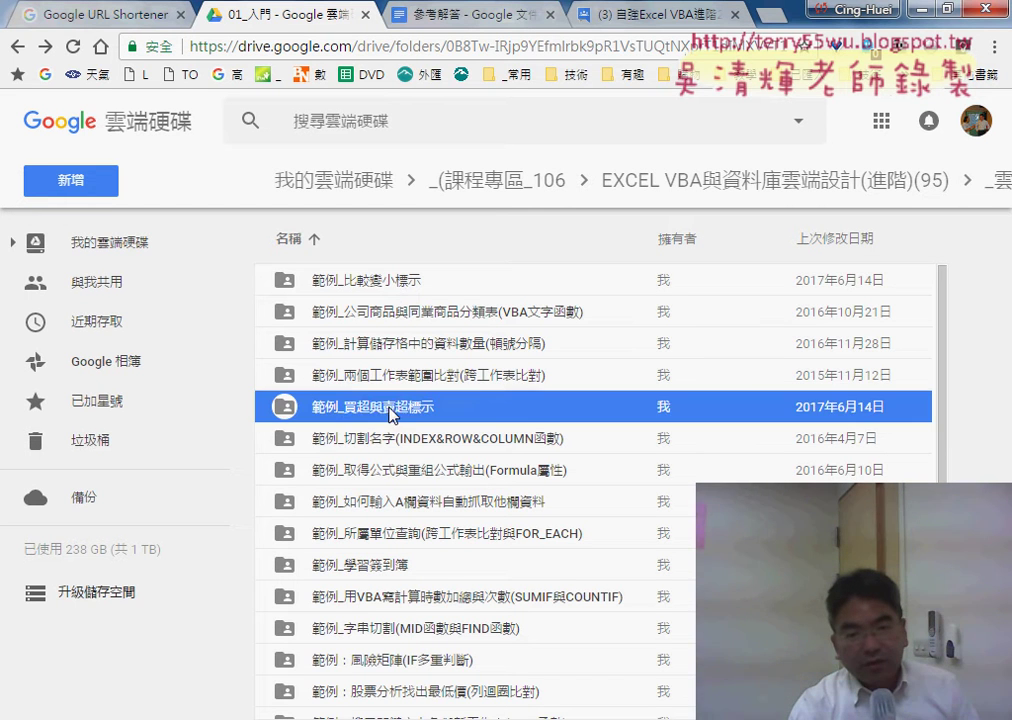
click(396, 287)
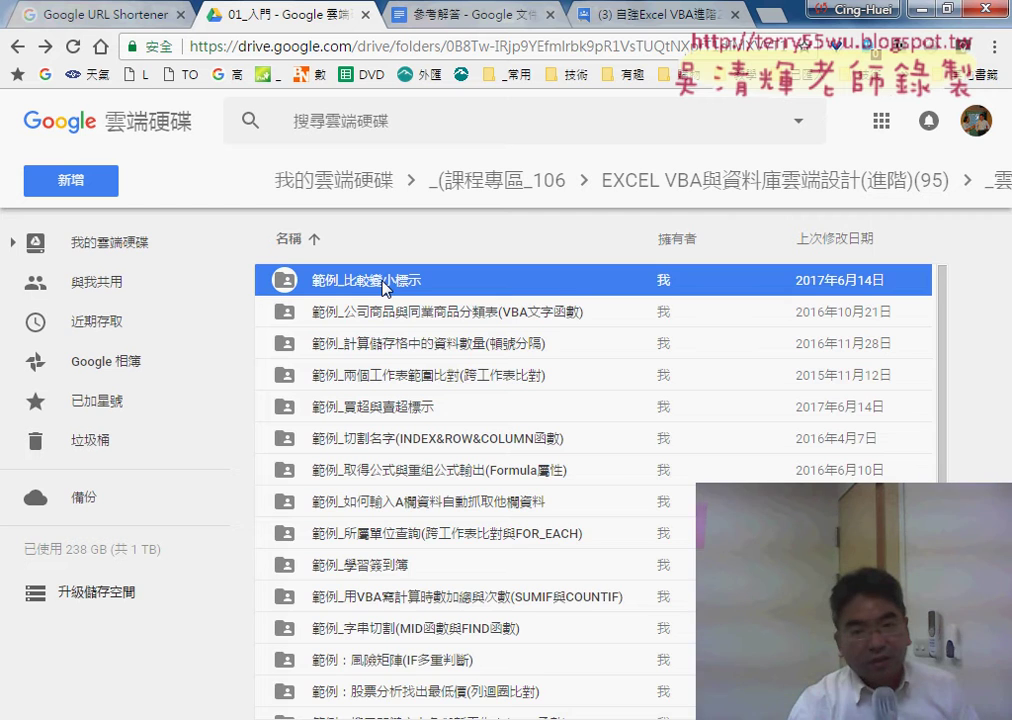
double_click(386, 287)
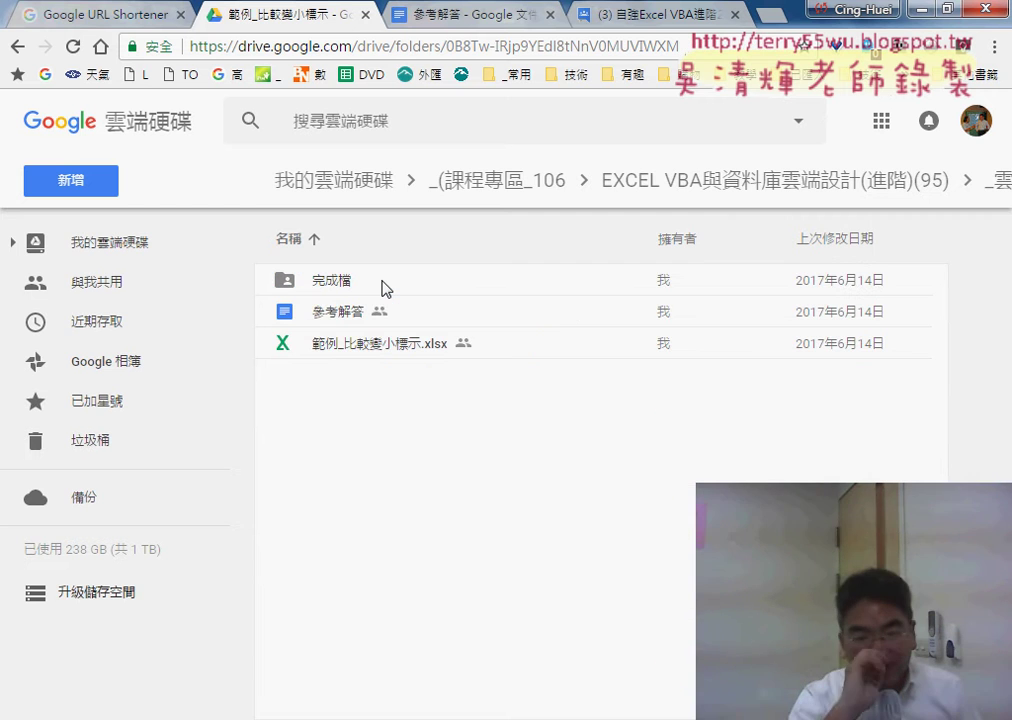
double_click(400, 346)
click(930, 120)
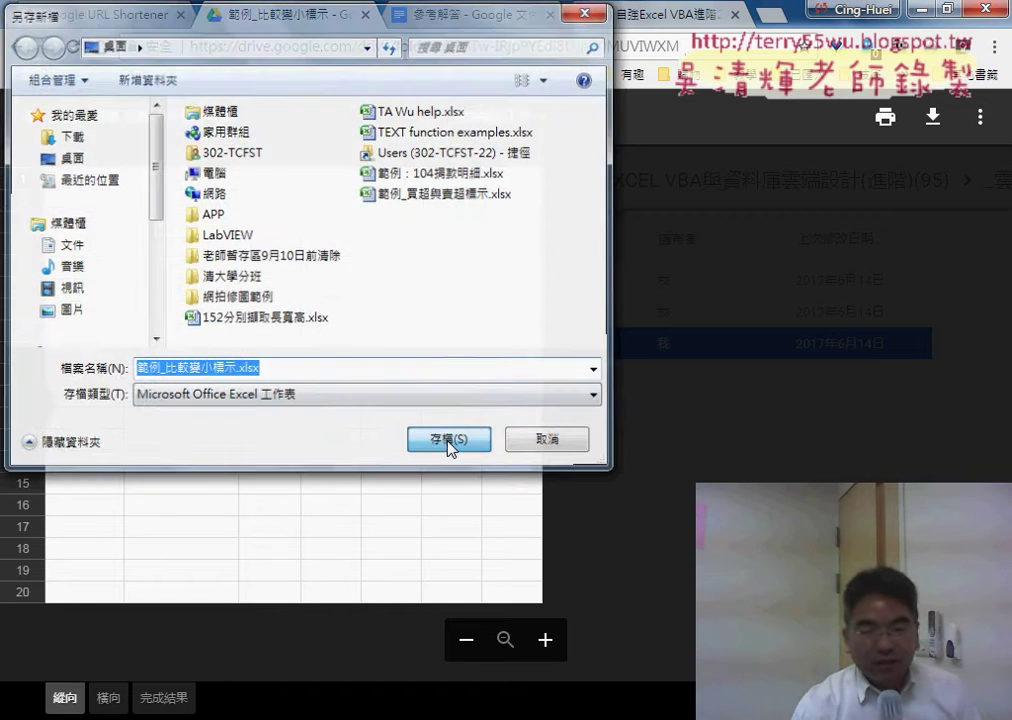
Step: Save 範例_比較變小標示.xlsx to the desktop, open it, and switch to it in Excel
click(450, 442)
click(204, 700)
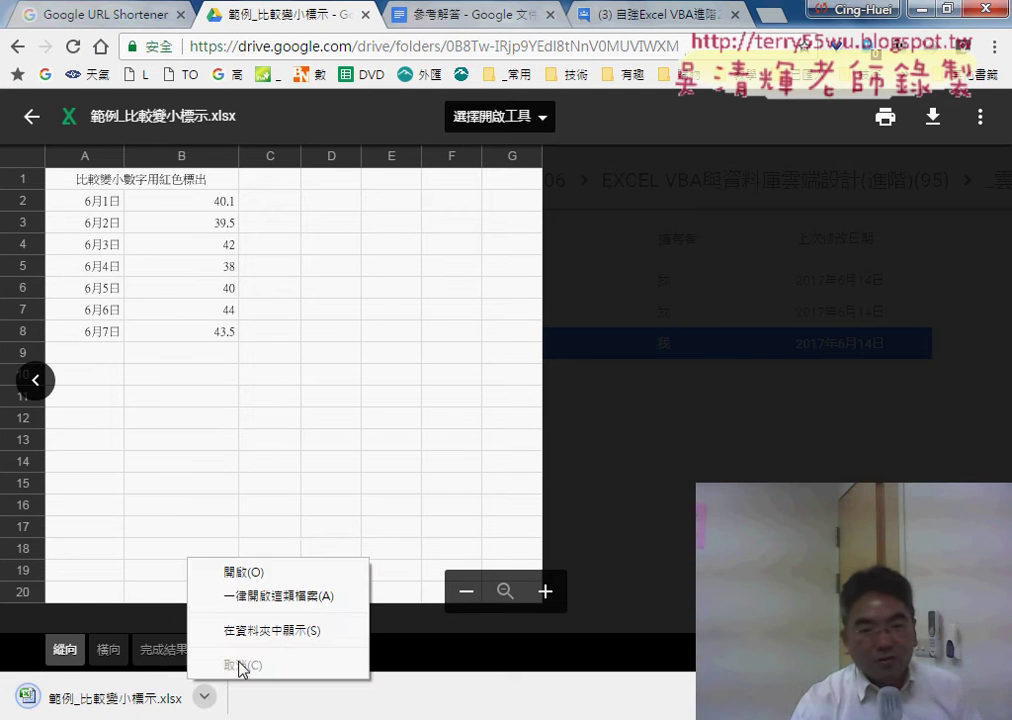
click(278, 575)
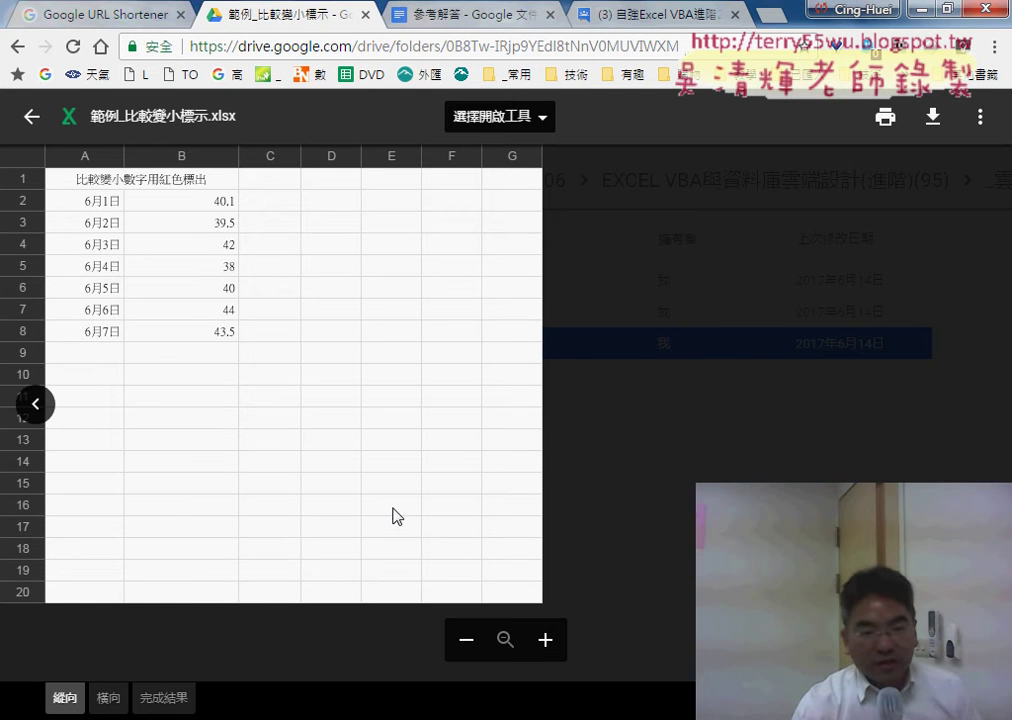
click(693, 712)
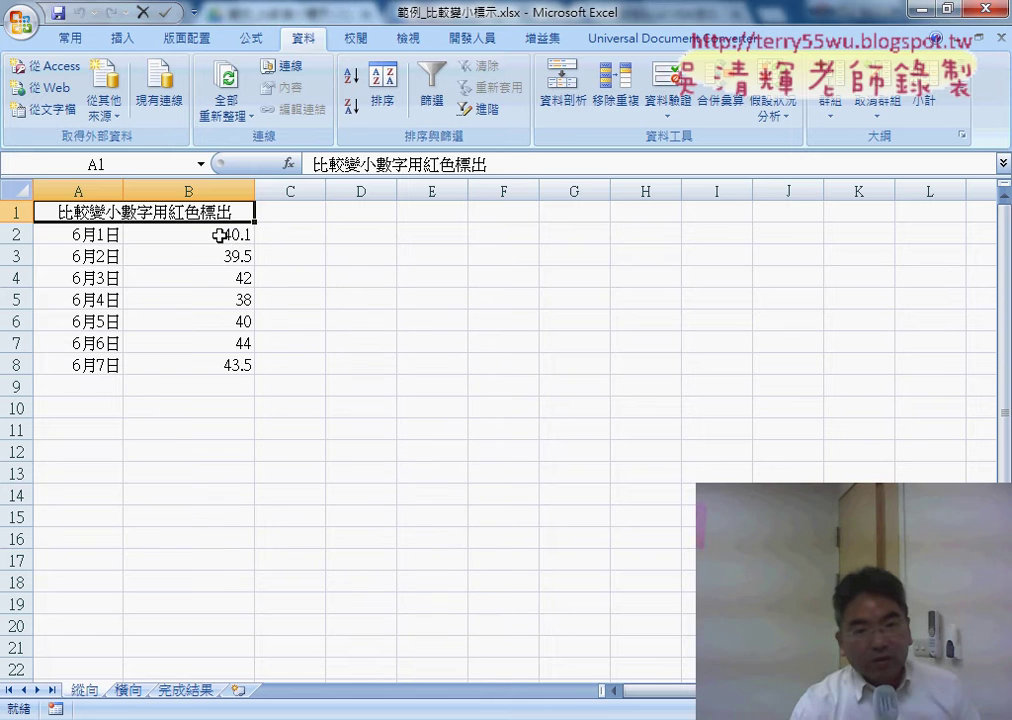
Step: Review the dates and prices, then color the 39.5 price in B3 red
click(208, 234)
click(70, 232)
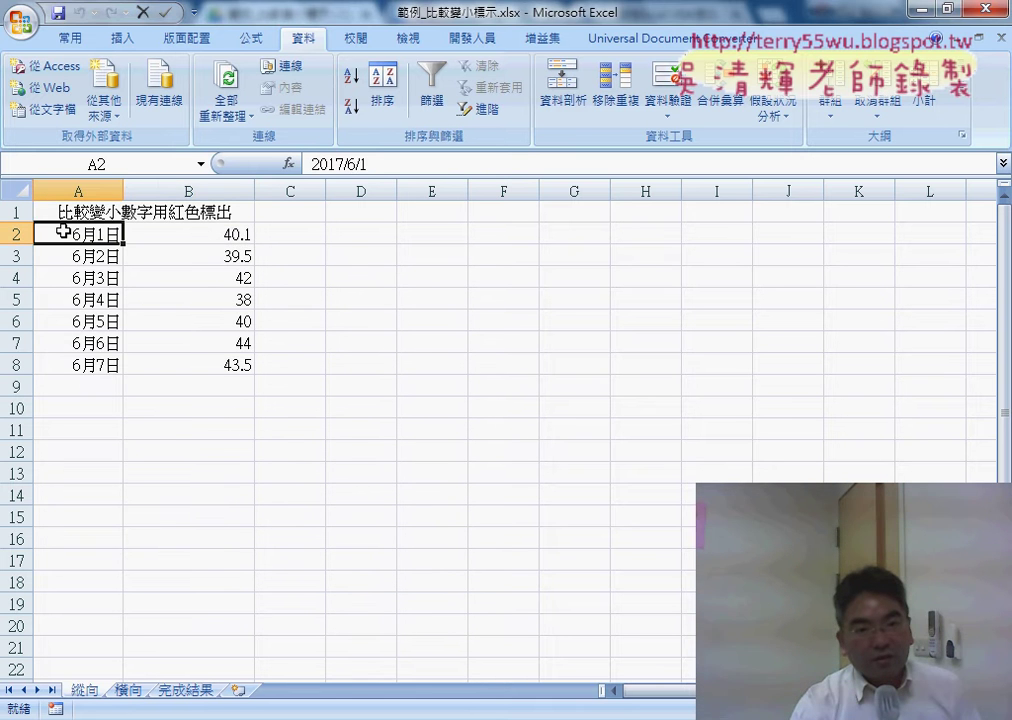
click(85, 368)
click(230, 235)
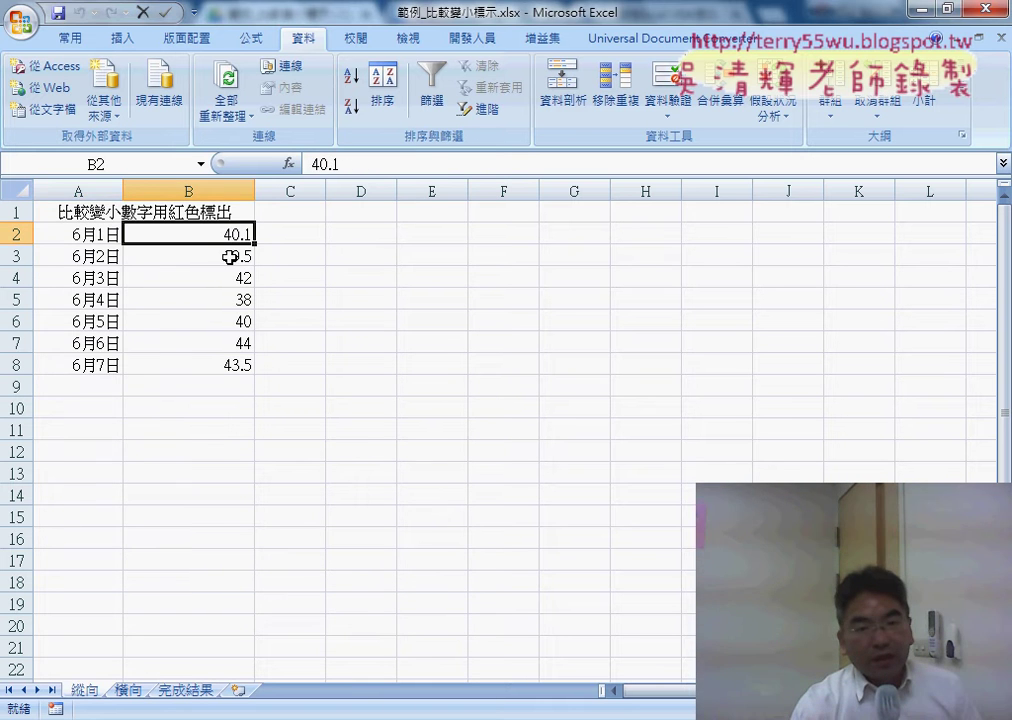
click(232, 257)
click(75, 39)
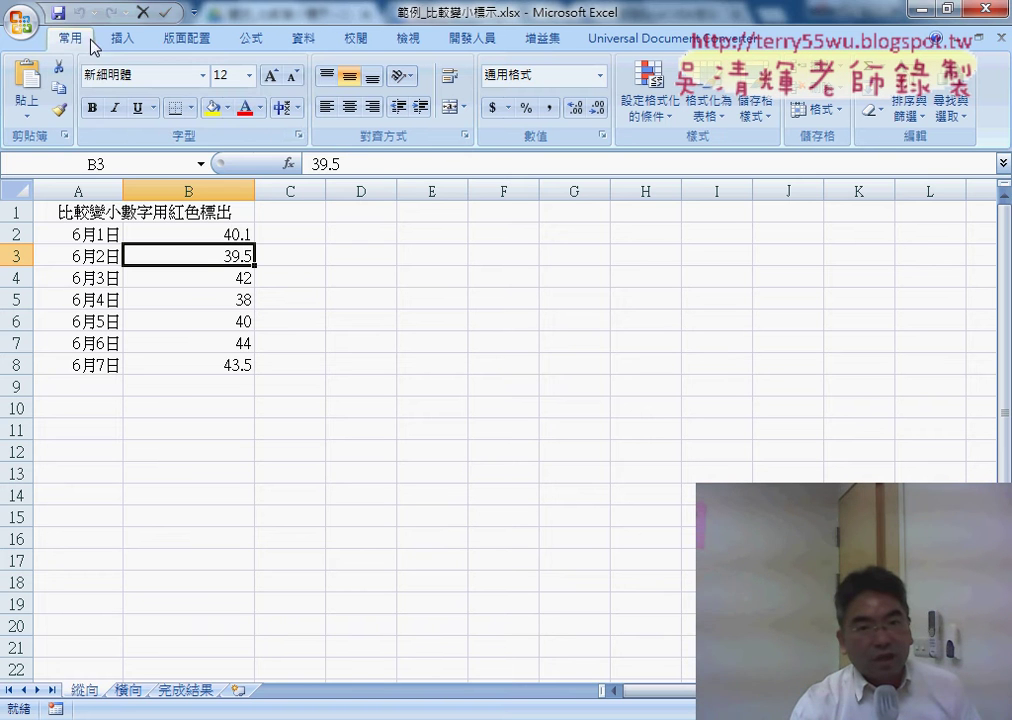
click(246, 108)
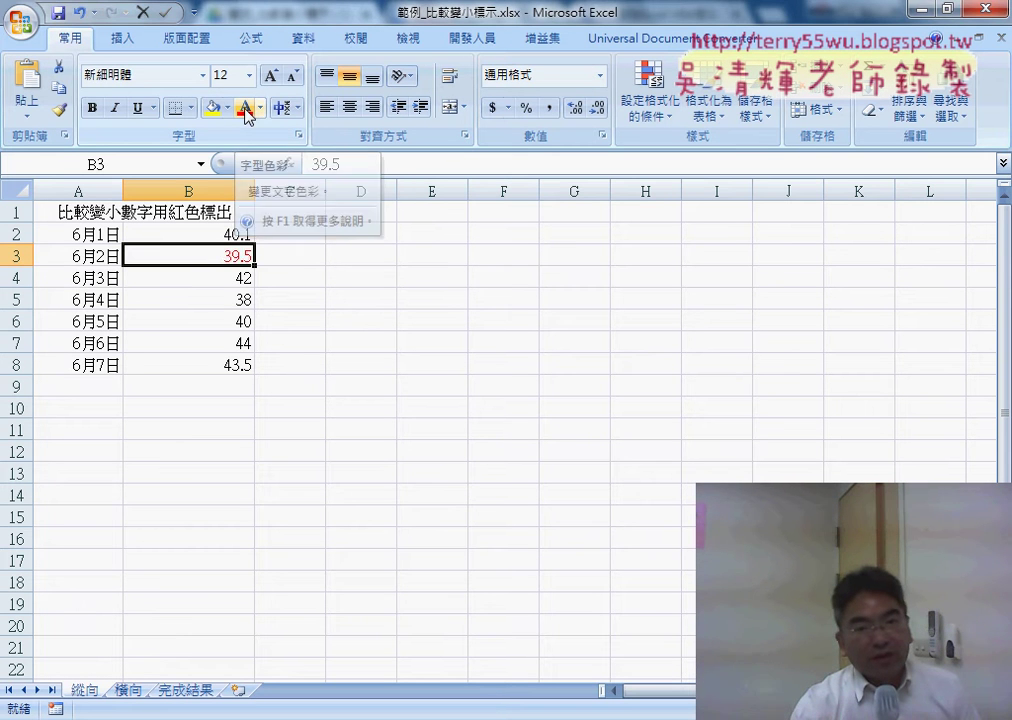
Step: Color the 38 price in B5 and the 43.5 price in B8 red
click(233, 279)
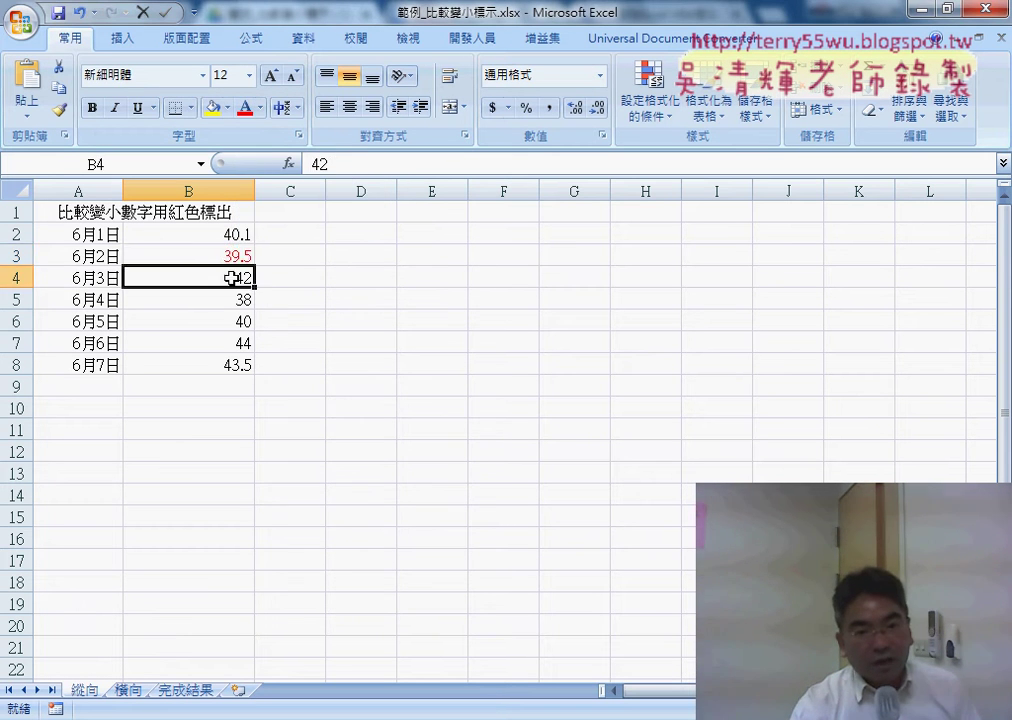
click(237, 301)
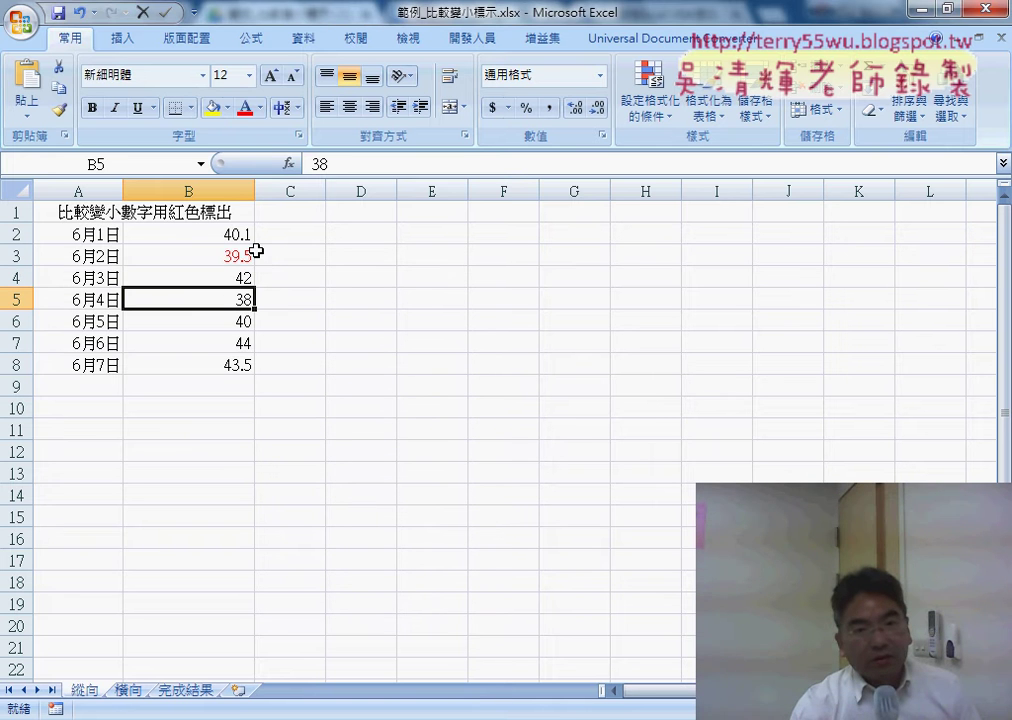
click(238, 322)
click(240, 343)
click(242, 366)
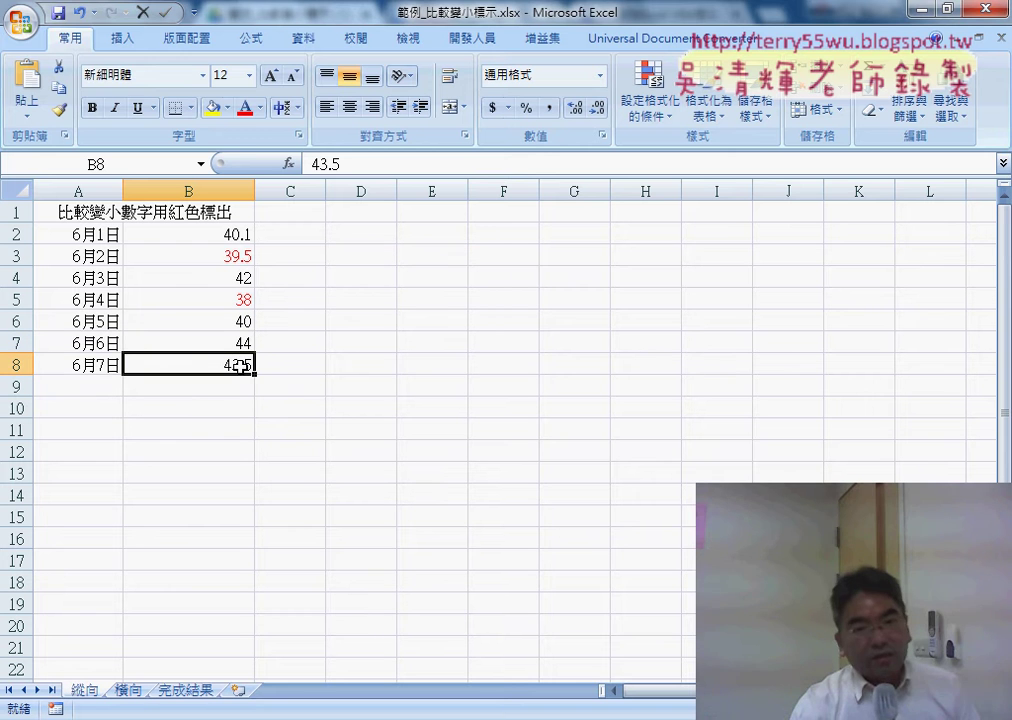
click(245, 108)
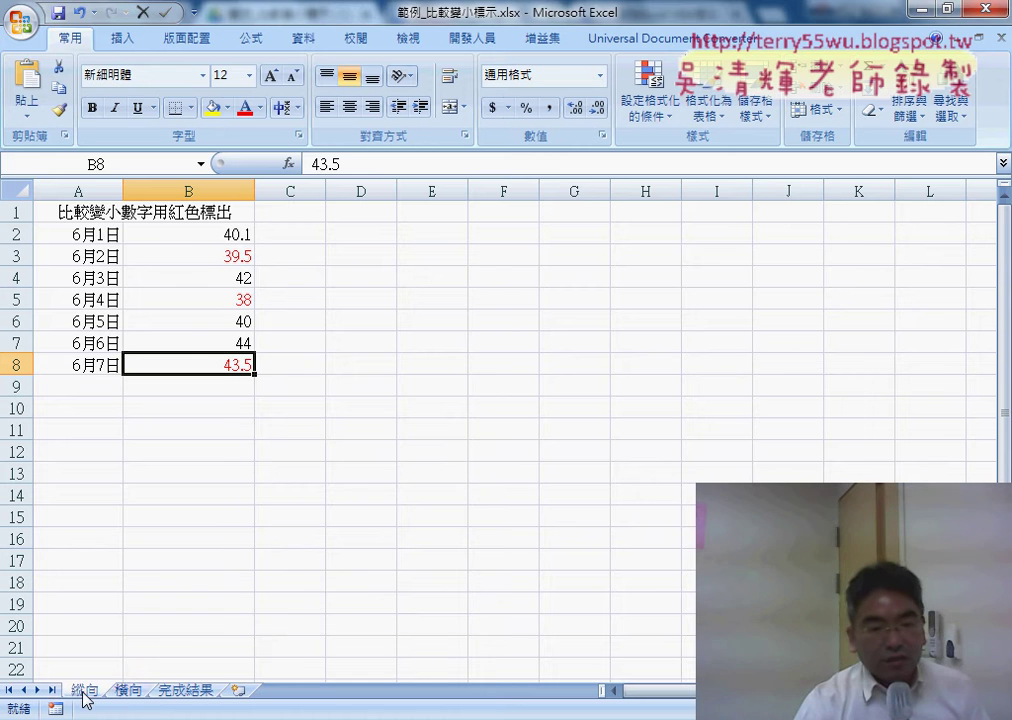
click(127, 691)
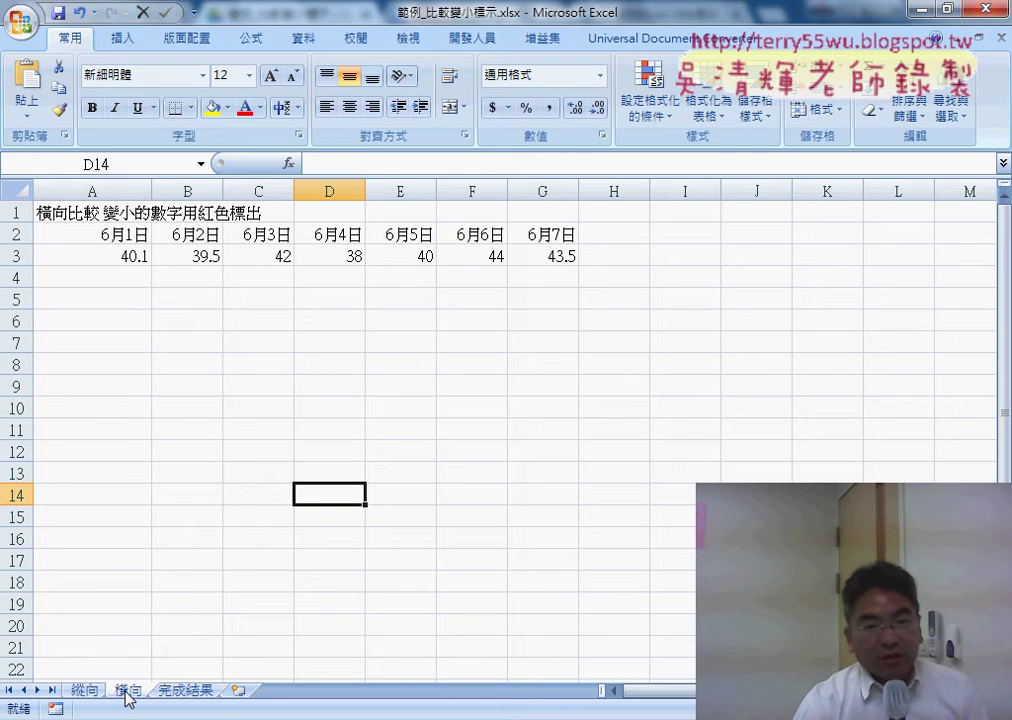
click(85, 691)
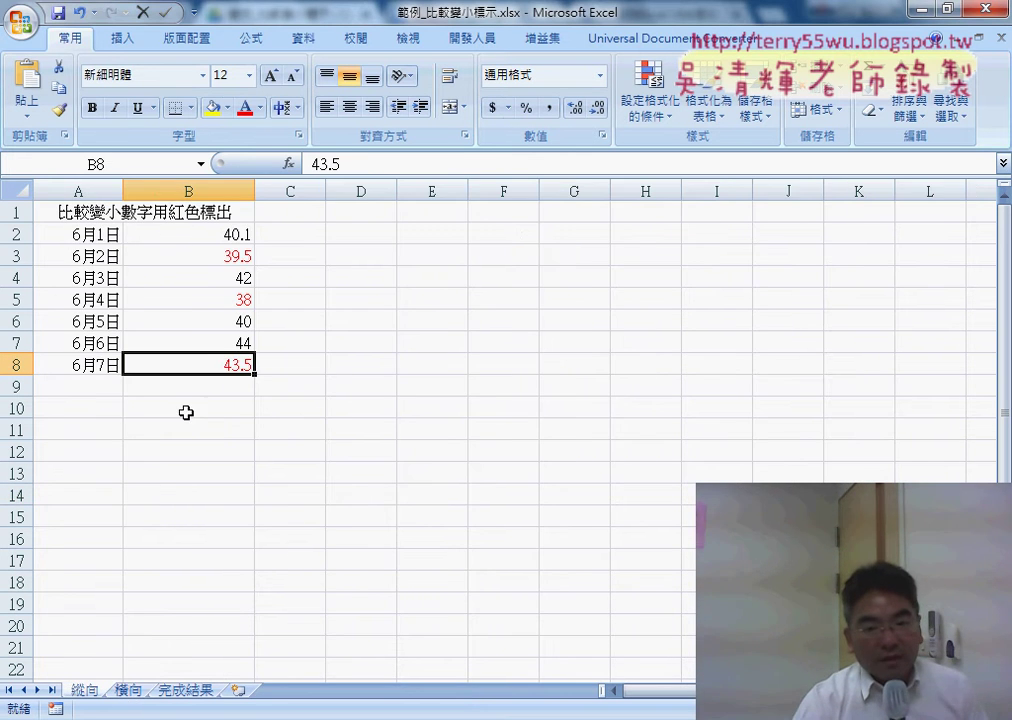
click(128, 691)
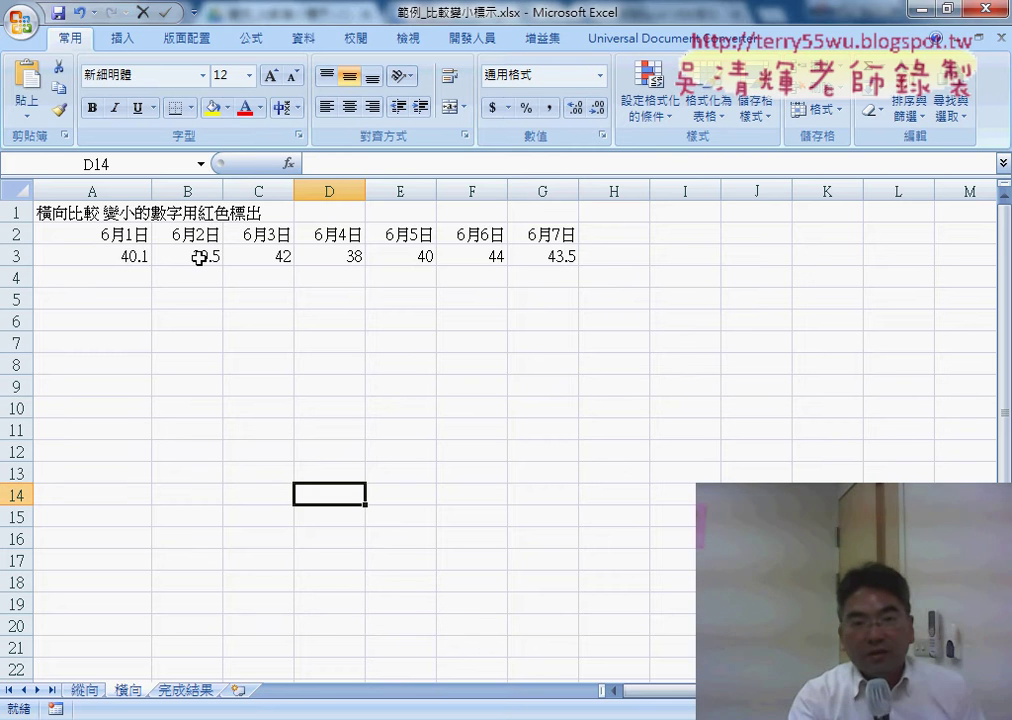
click(199, 257)
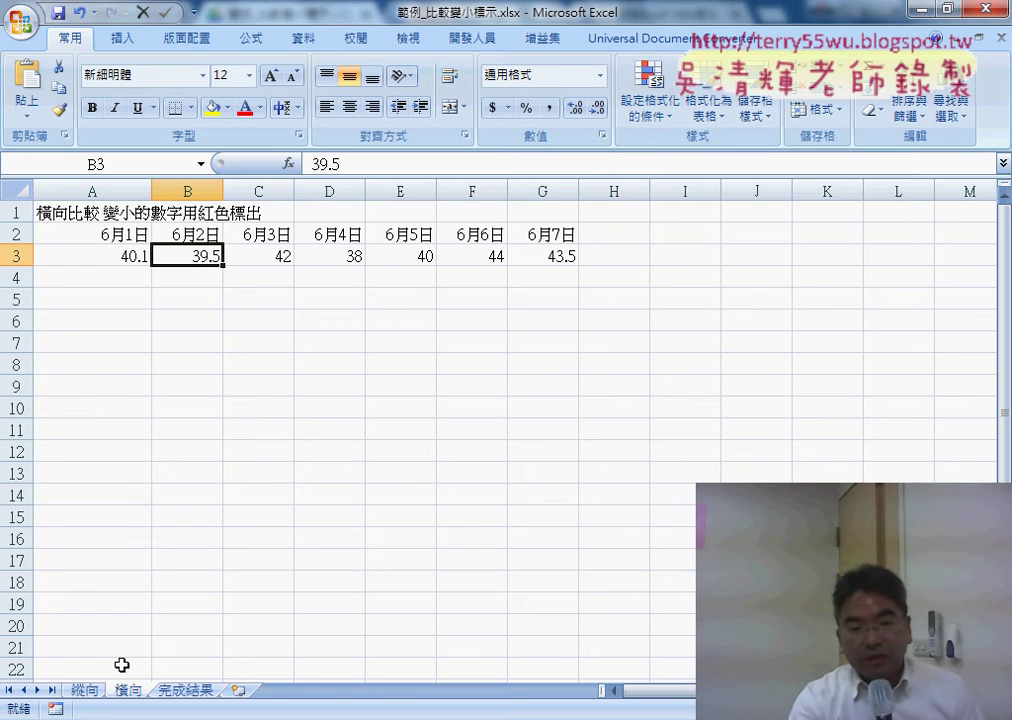
click(90, 690)
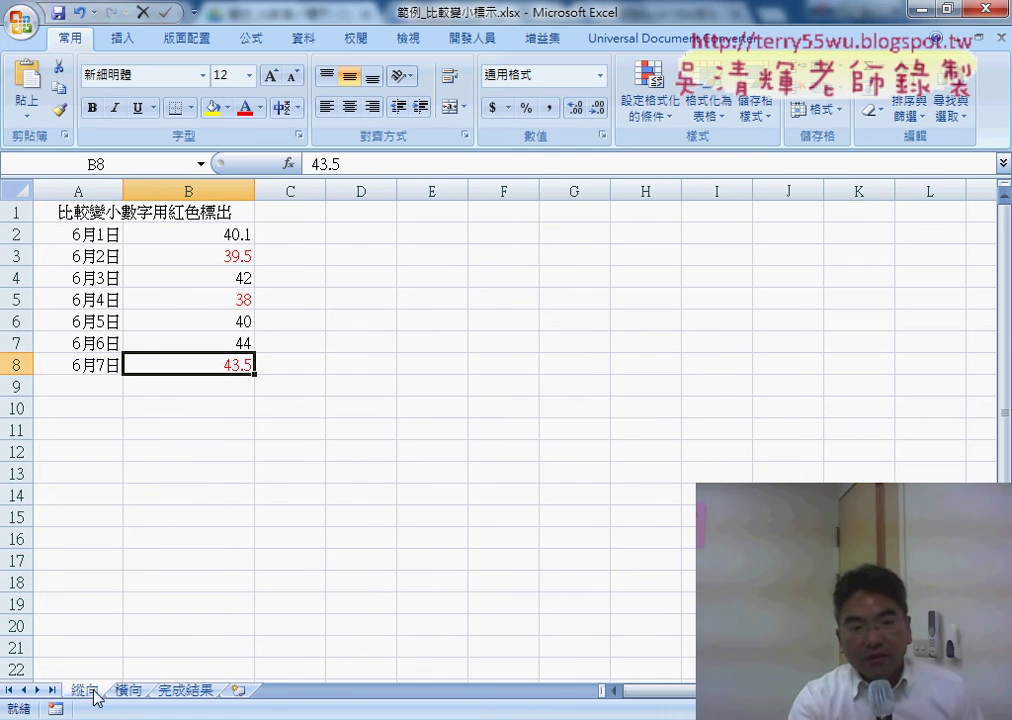
Step: Check the dates in A2–A8 and compare the B2 and B3 prices
click(90, 236)
click(85, 368)
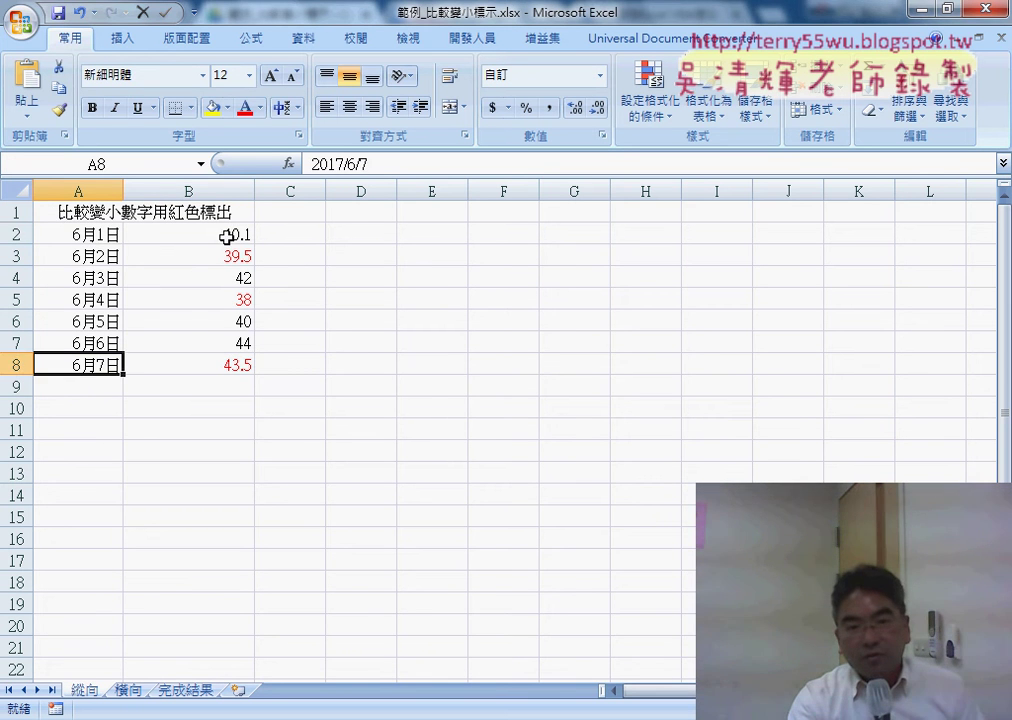
click(228, 236)
click(228, 256)
click(232, 235)
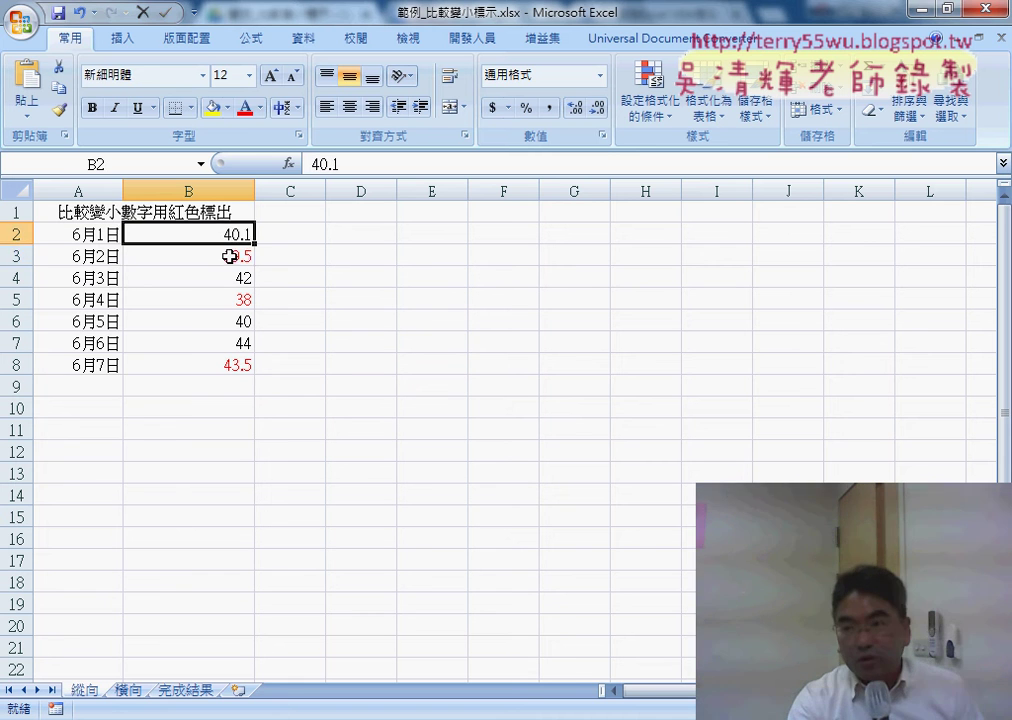
click(230, 257)
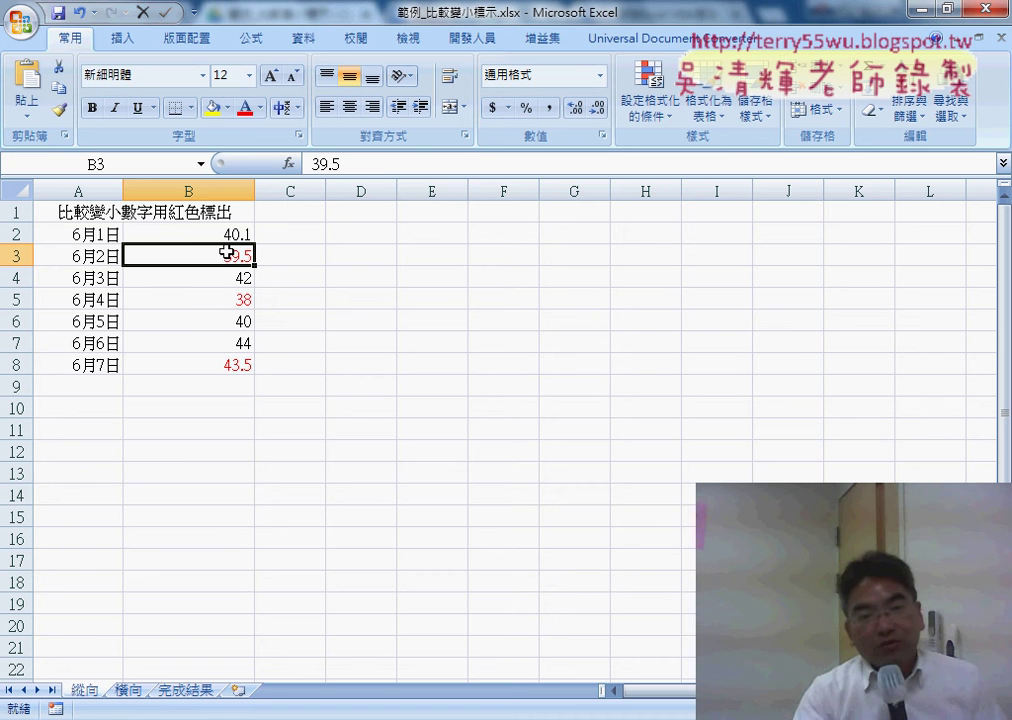
Step: View the 完成結果 sheet, then close 範例_比較變小標示.xlsx saving changes
click(189, 689)
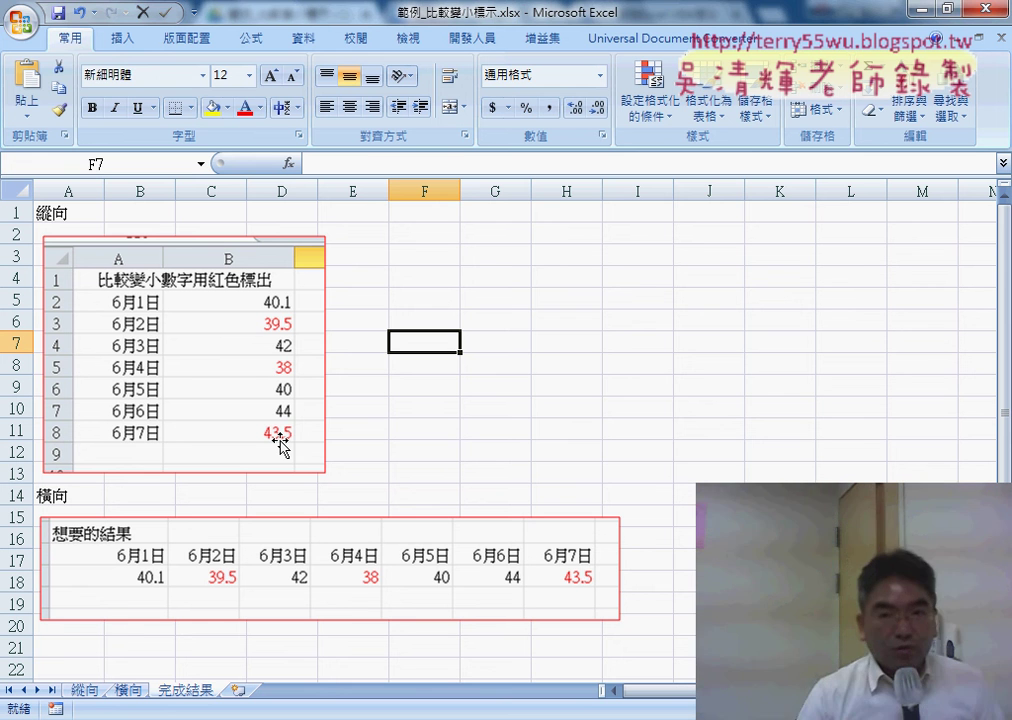
click(992, 9)
click(411, 425)
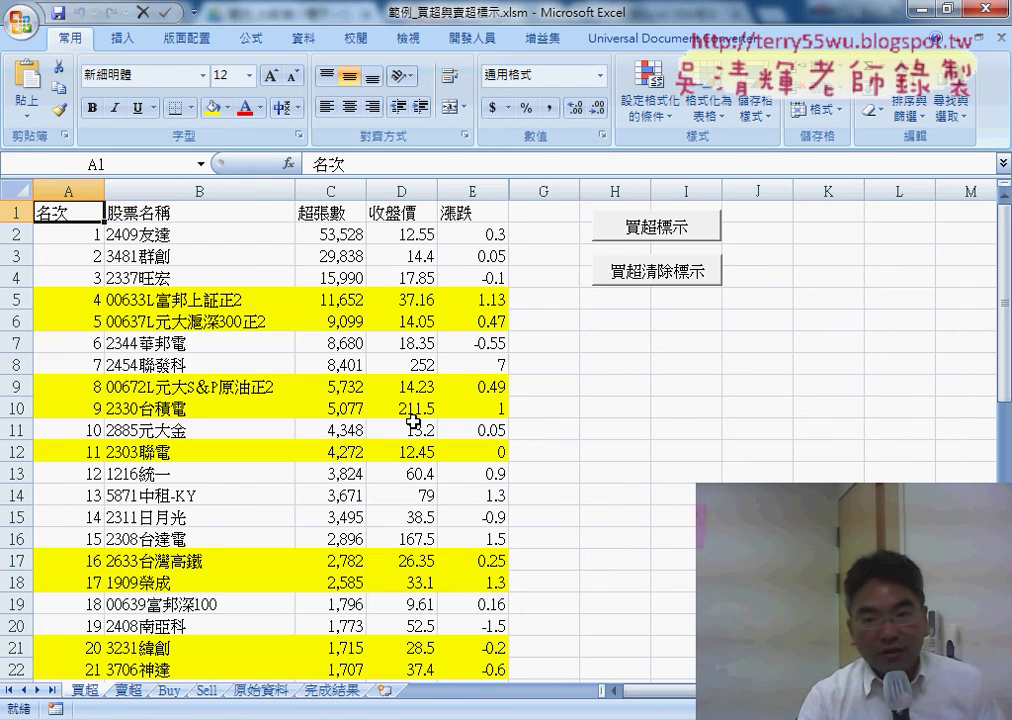
Step: Close and save 買超與賣超標示, then save 範例：104捐款明細 as a macro-enabled .xlsm workbook
click(992, 9)
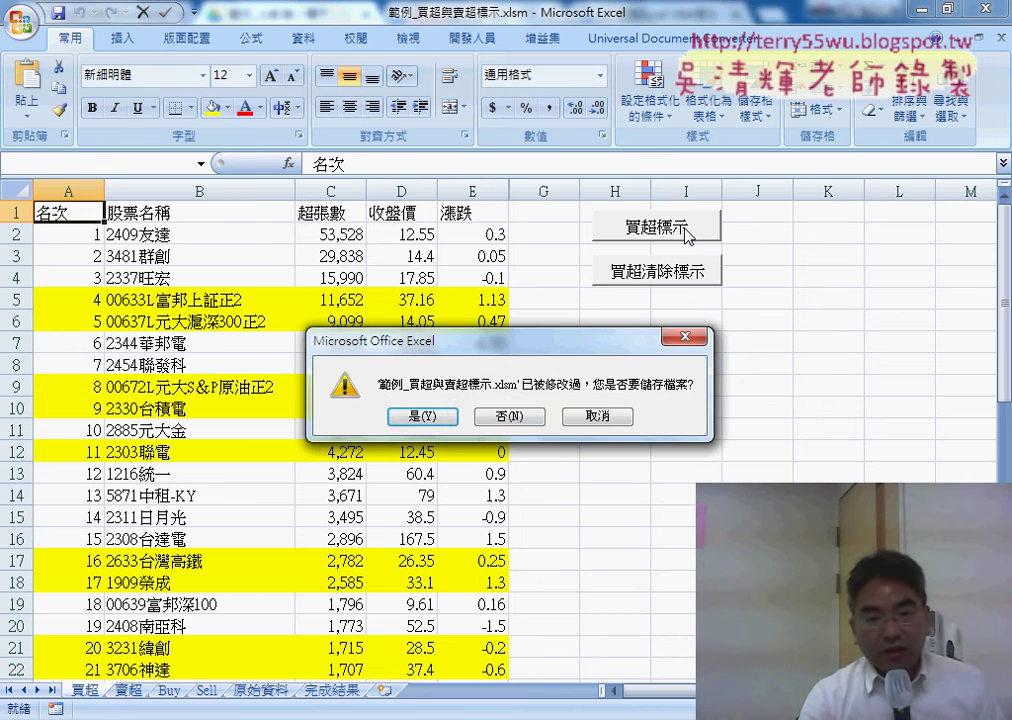
click(437, 425)
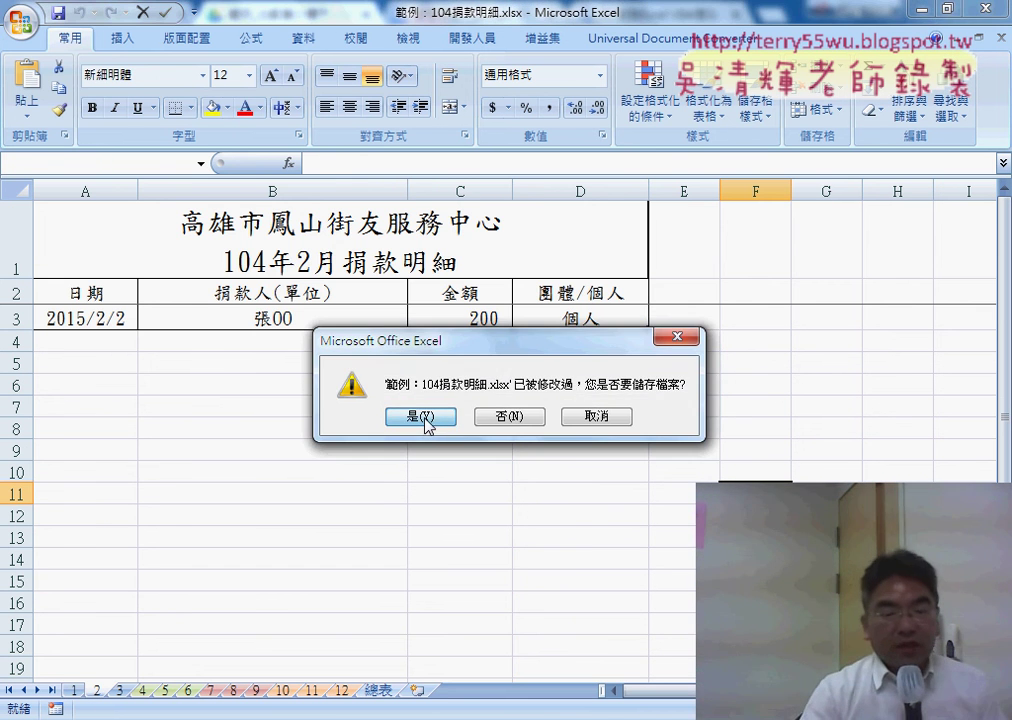
click(450, 419)
click(509, 442)
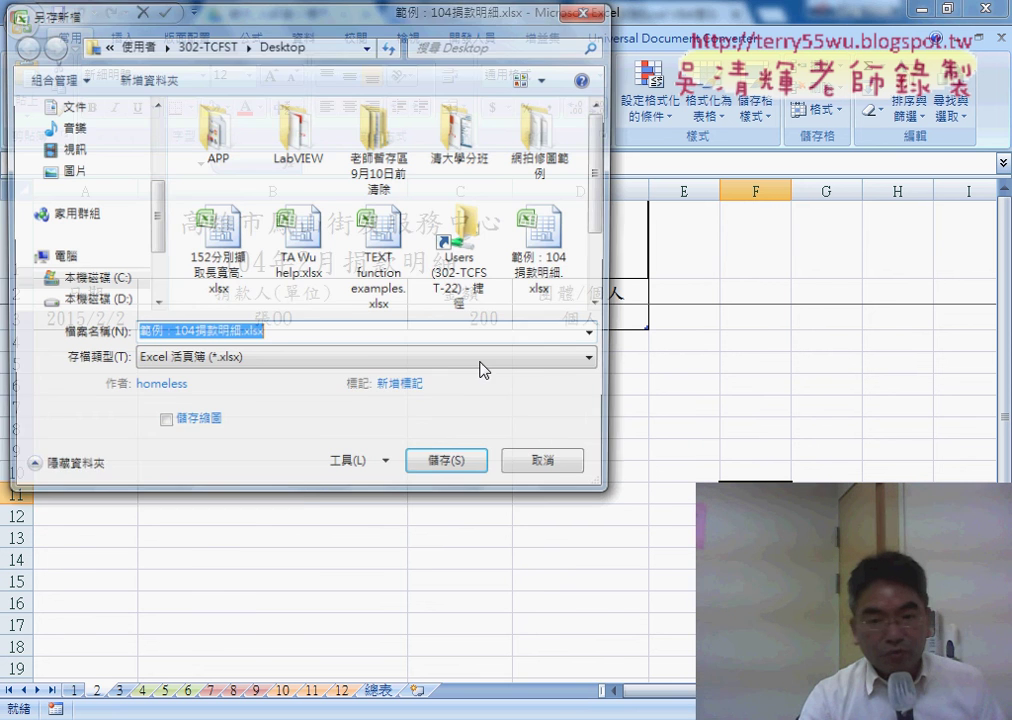
click(273, 361)
click(278, 396)
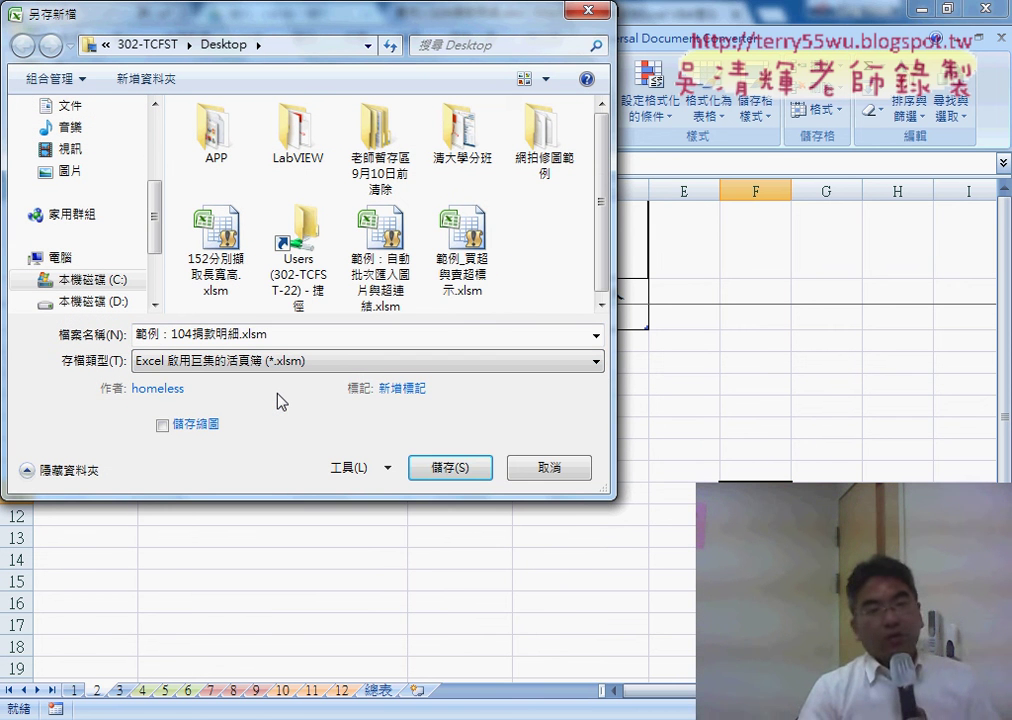
click(450, 467)
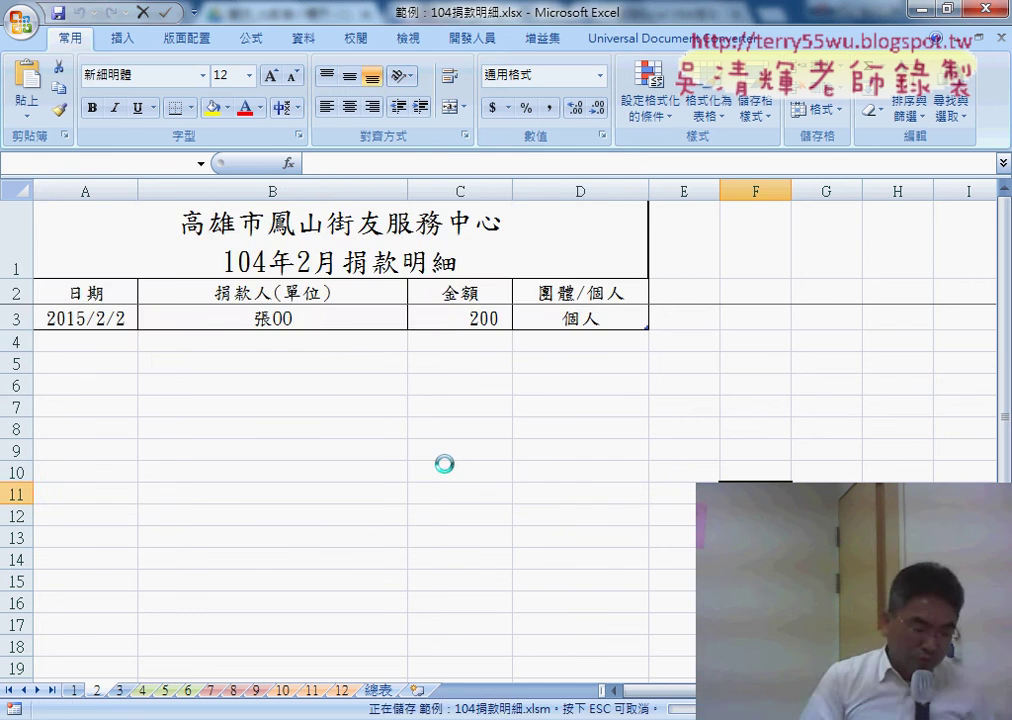